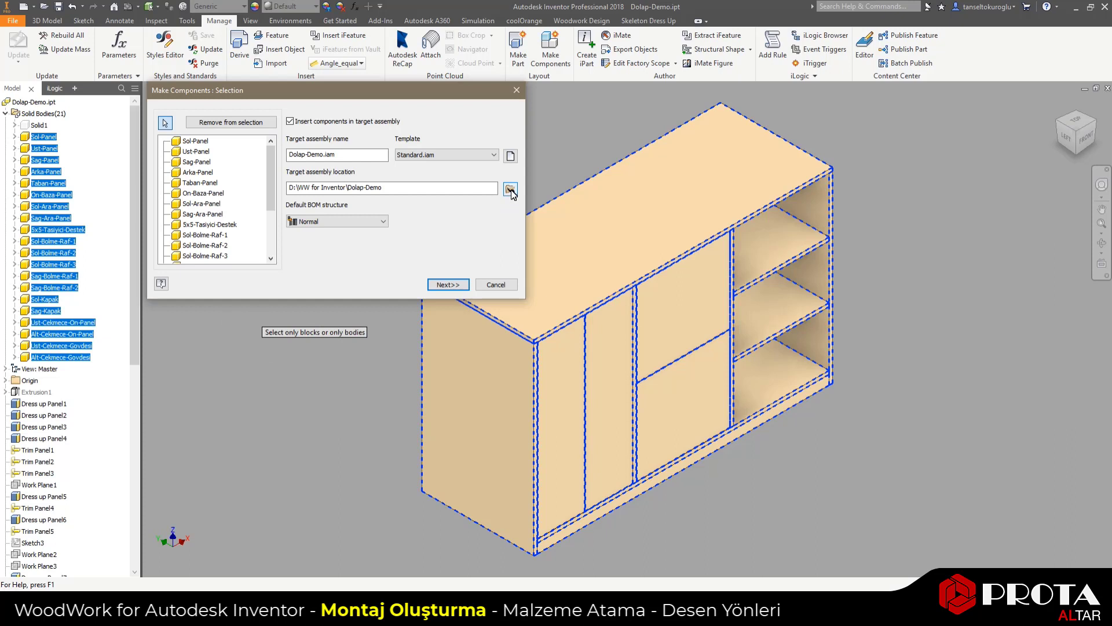
pyautogui.click(511, 192)
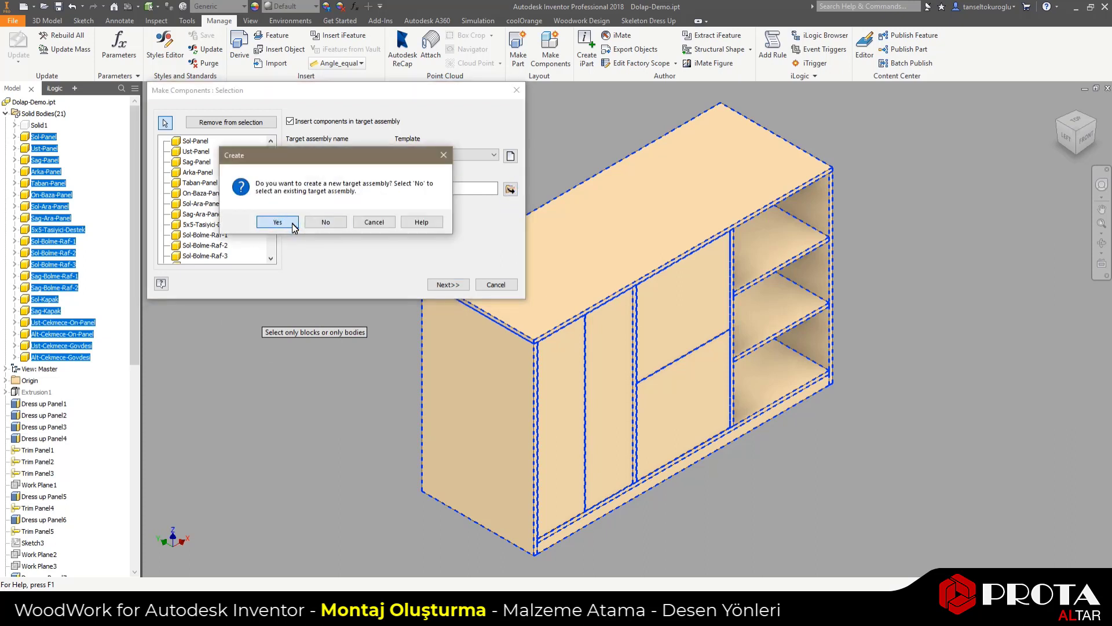
pyautogui.moveTo(305, 163); pyautogui.dragTo(348, 228)
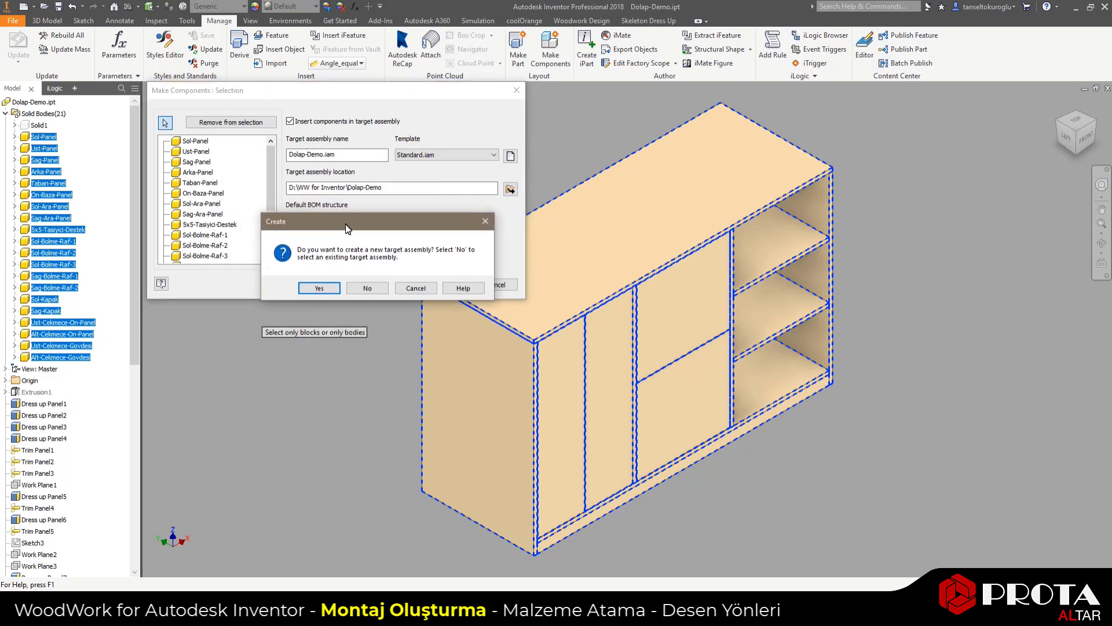
pyautogui.click(410, 290)
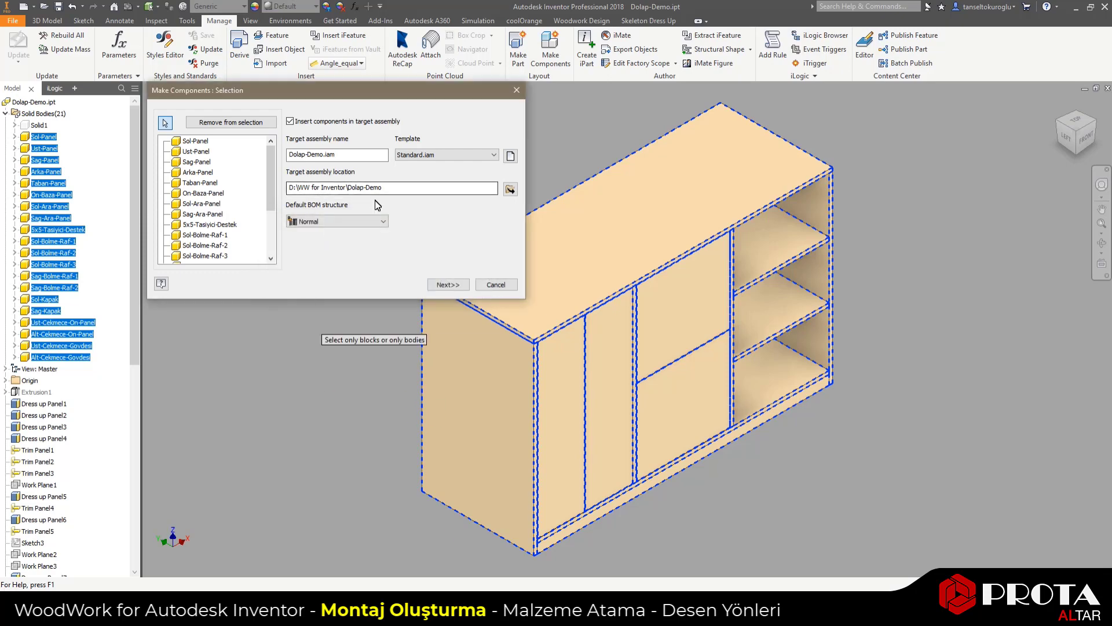
# Generate the Dolap-Demo.iam assembly and its component part files from the selected solid bodies
pyautogui.click(448, 284)
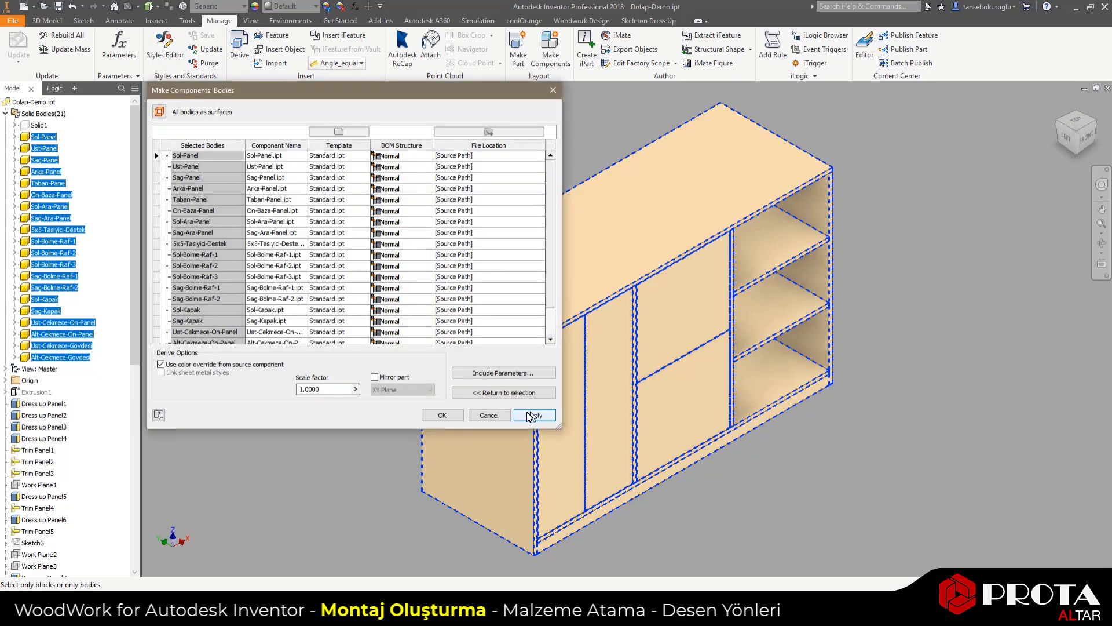
pyautogui.click(441, 416)
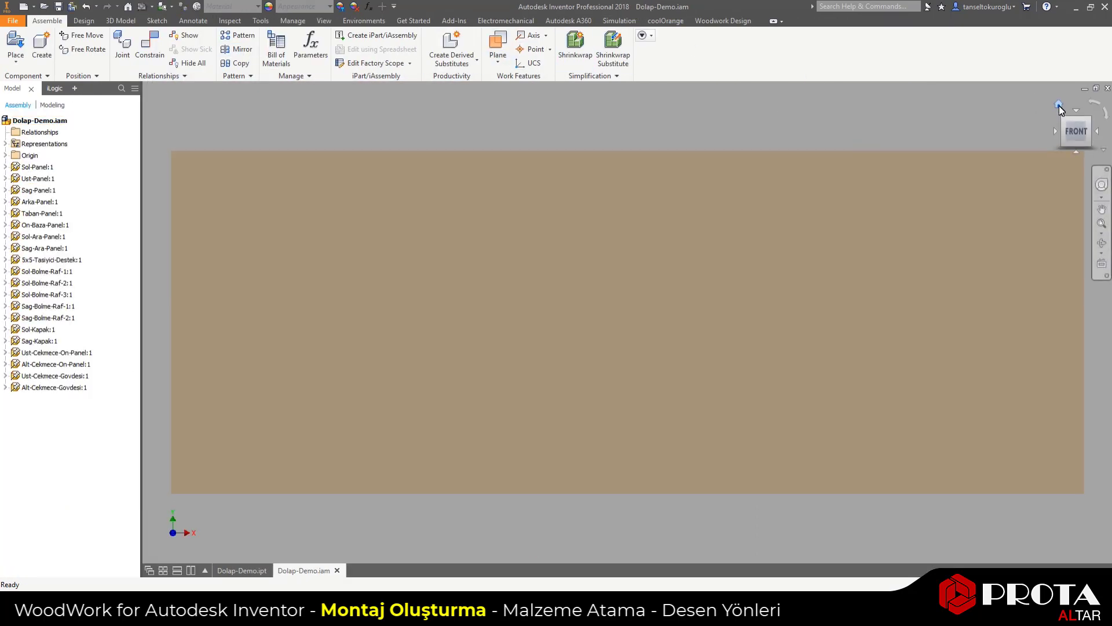
# Orient the cabinet upright in an isometric view and set that orientation as the home view
pyautogui.click(1060, 110)
pyautogui.keyDown('shift'); pyautogui.moveTo(422, 401); pyautogui.dragTo(531, 401, button='middle'); pyautogui.keyUp('shift')
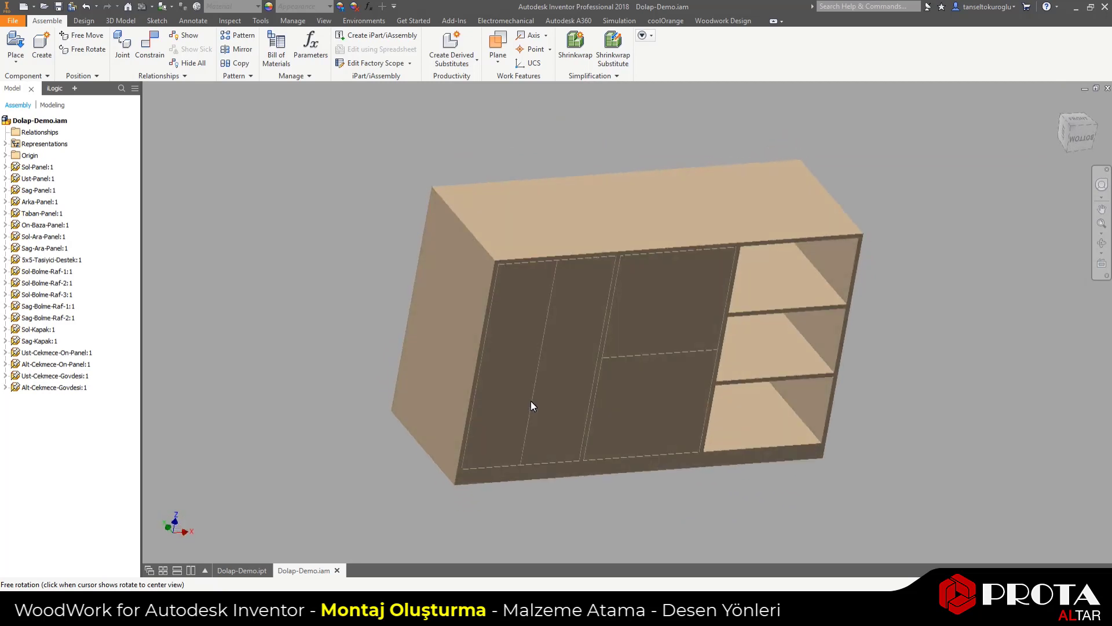
pyautogui.click(1074, 129)
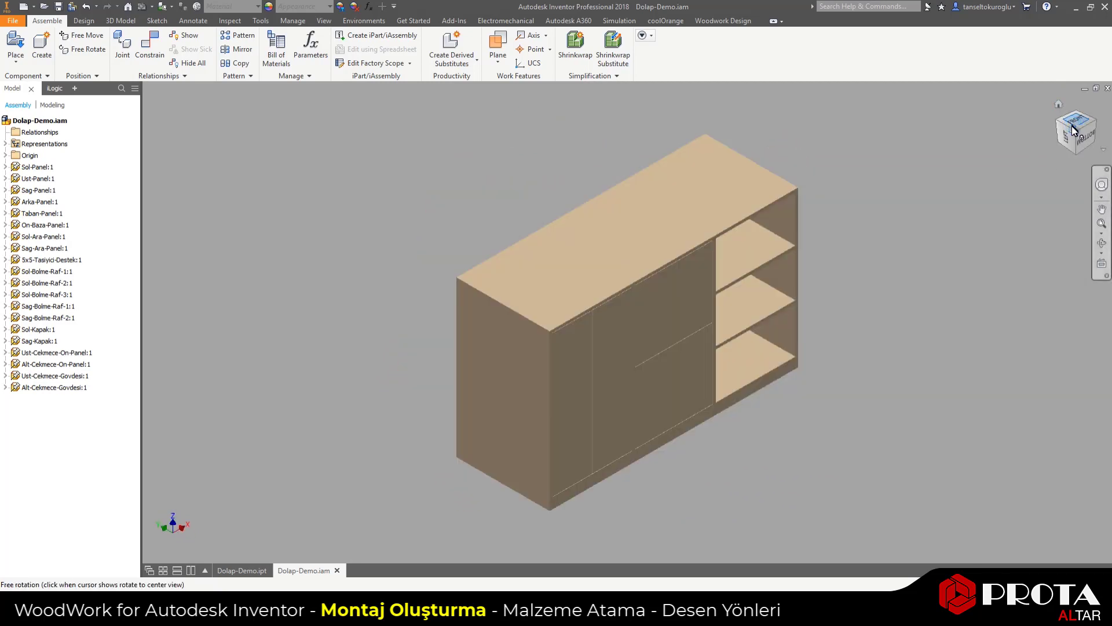
pyautogui.click(1104, 150)
pyautogui.moveTo(1008, 230)
pyautogui.click(950, 242)
# Define the view facing the cabinet's doors and drawers as the Front view, and return to the home view
pyautogui.click(1088, 140)
pyautogui.click(1102, 150)
pyautogui.moveTo(1043, 245)
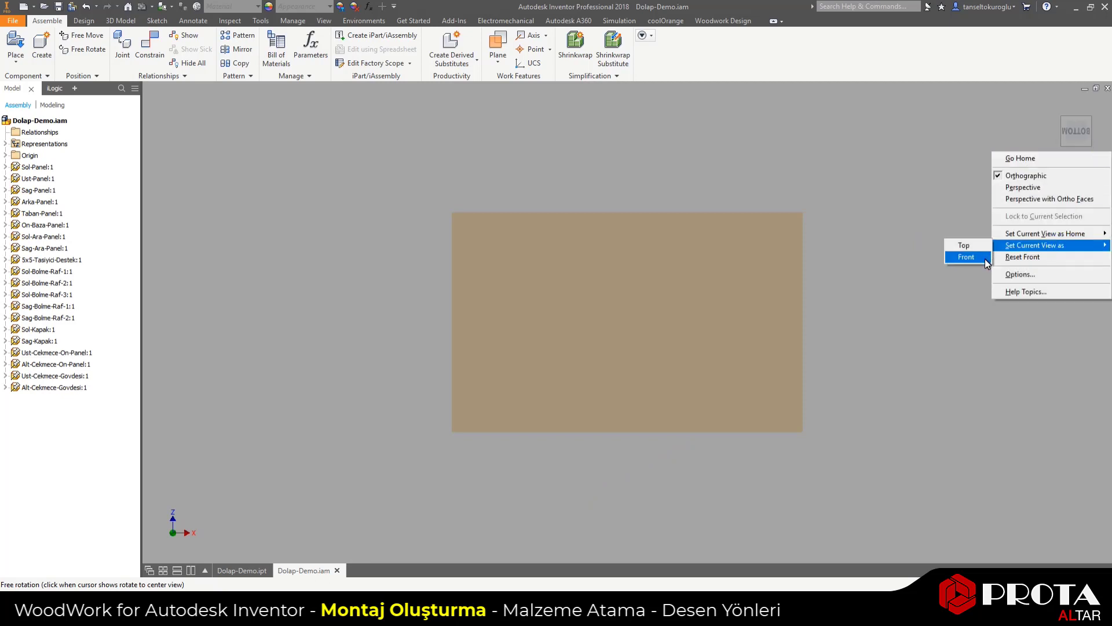
pyautogui.click(967, 257)
pyautogui.click(1048, 113)
# Change the assembly's visual style to Shaded with Edges
pyautogui.click(323, 21)
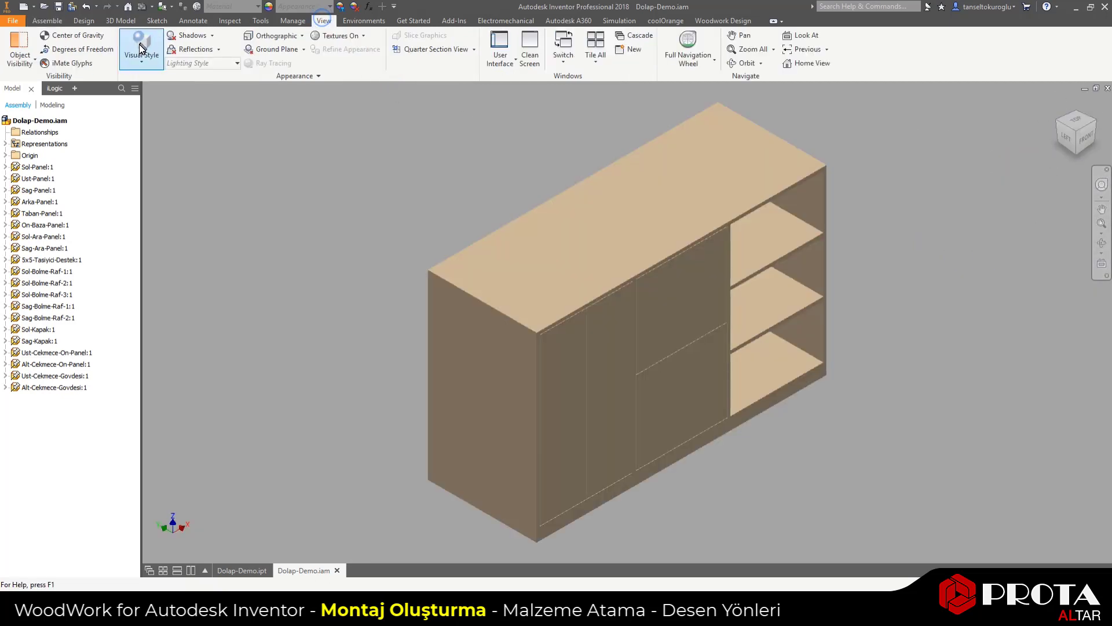
pyautogui.click(140, 48)
pyautogui.click(153, 124)
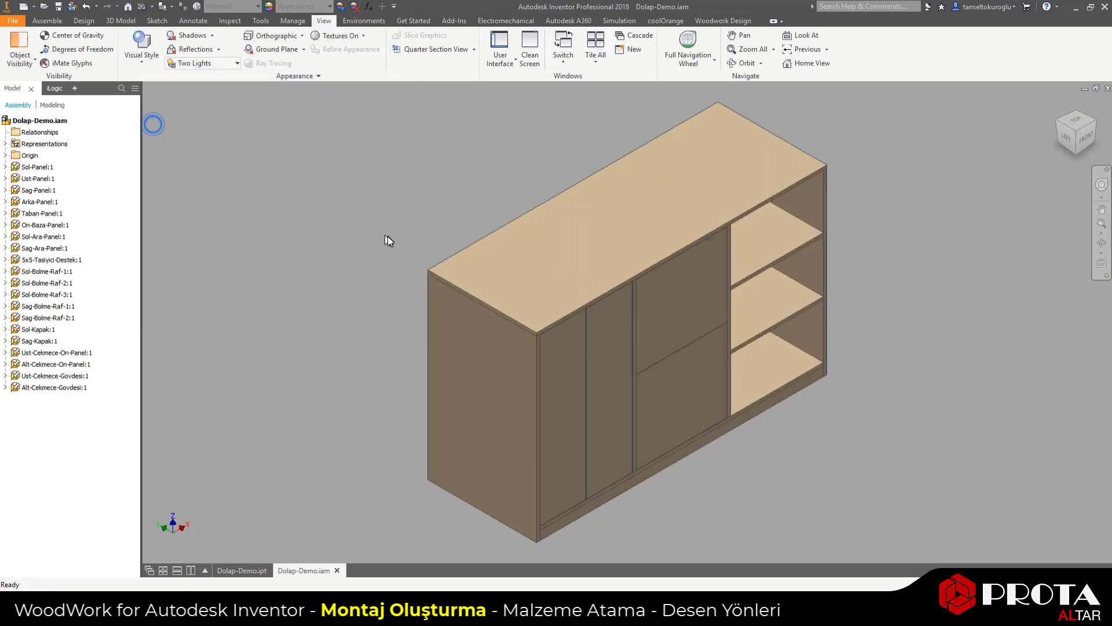
# Save Dolap-Demo.iam with all its dependent parts and check the created files in the Dolap-Demo folder in File Explorer
pyautogui.click(11, 22)
pyautogui.click(23, 114)
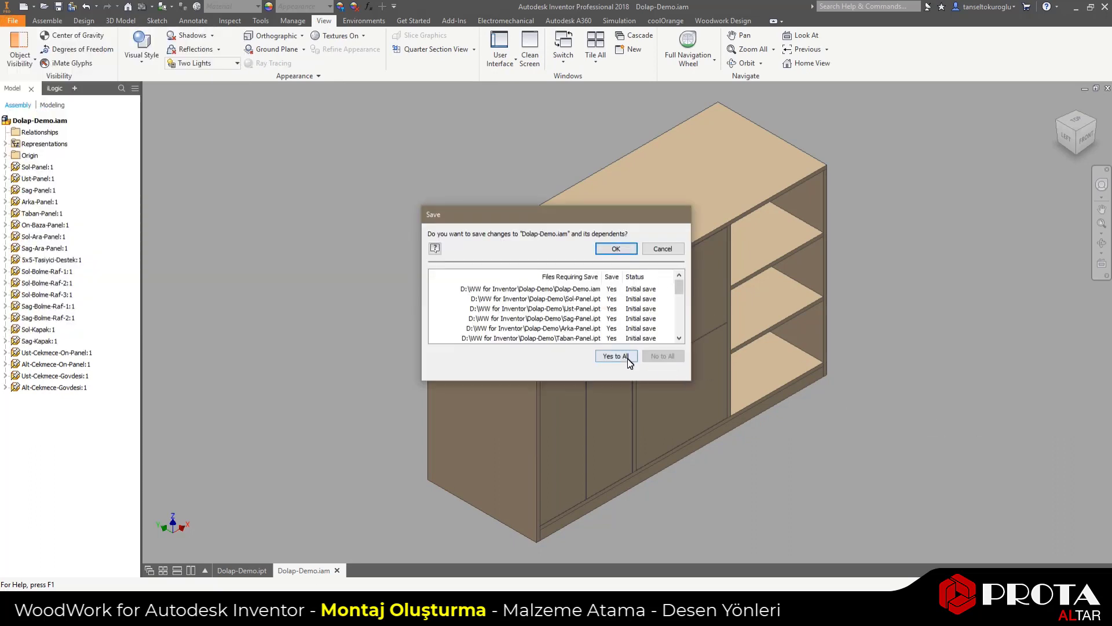
pyautogui.click(615, 249)
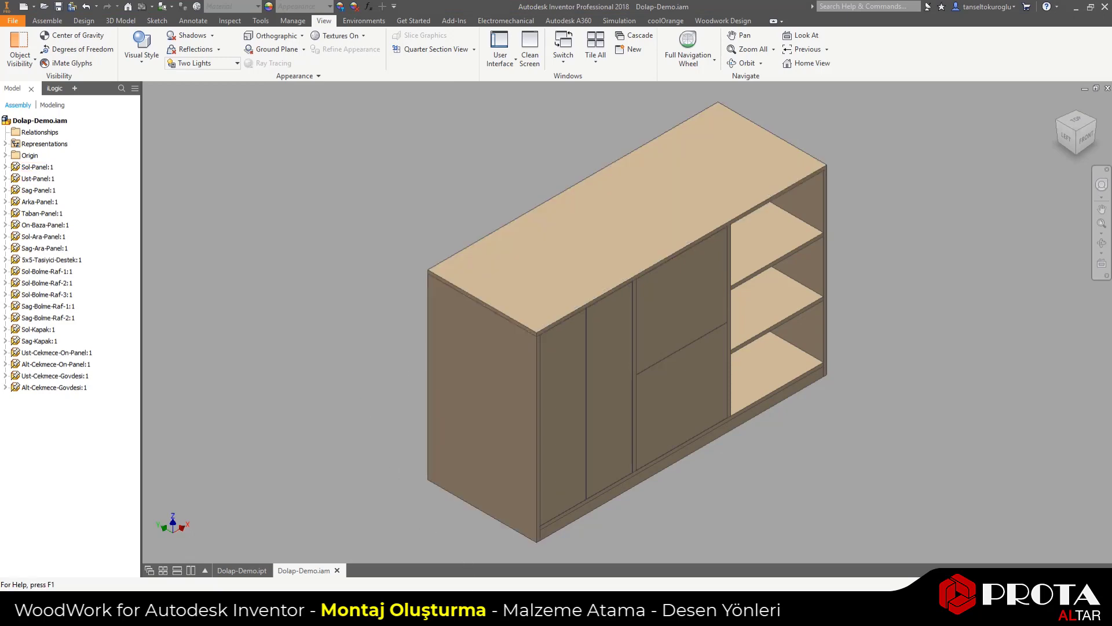
pyautogui.hotkey('alt', 'Tab')
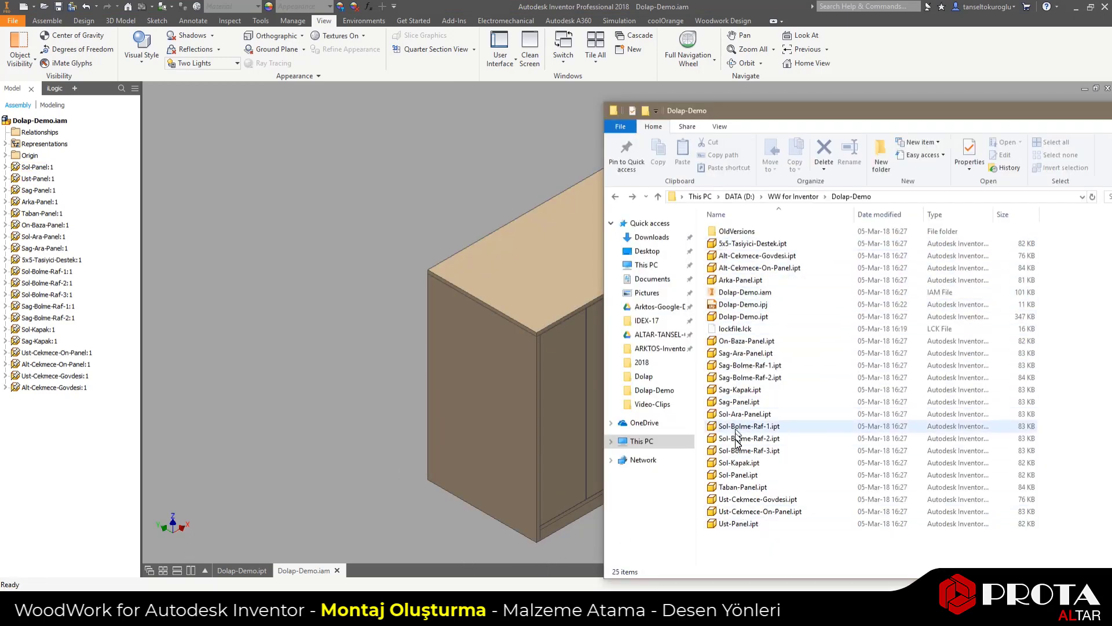
pyautogui.click(356, 379)
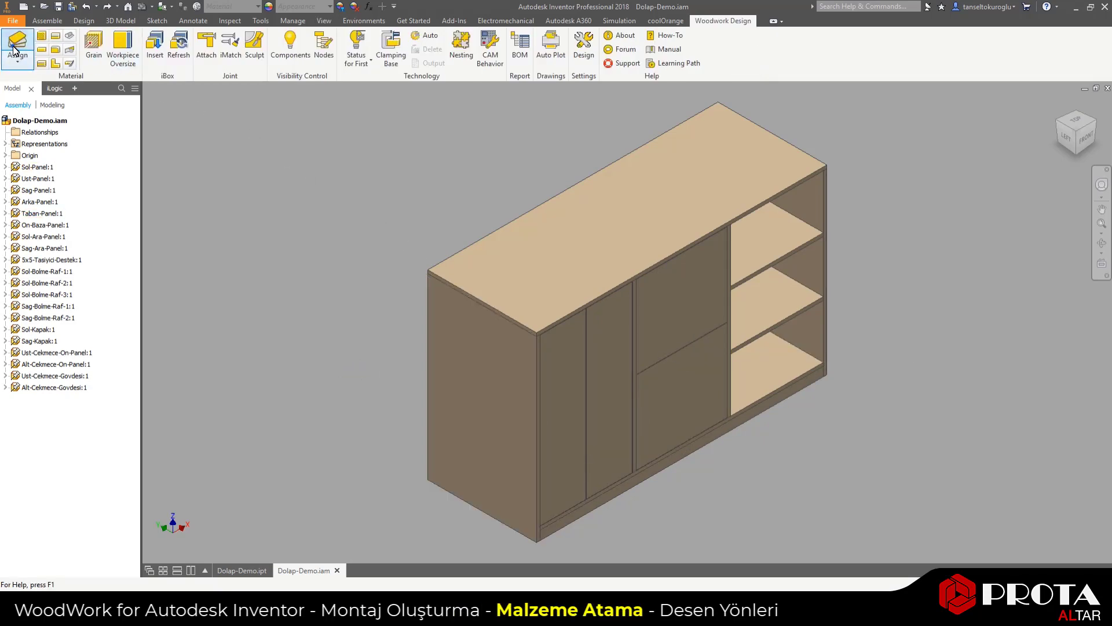
# Choose the laminated board material LMDF with color code F02, Facade 02 group color, for the material assignment
pyautogui.click(15, 51)
pyautogui.click(553, 390)
pyautogui.click(554, 363)
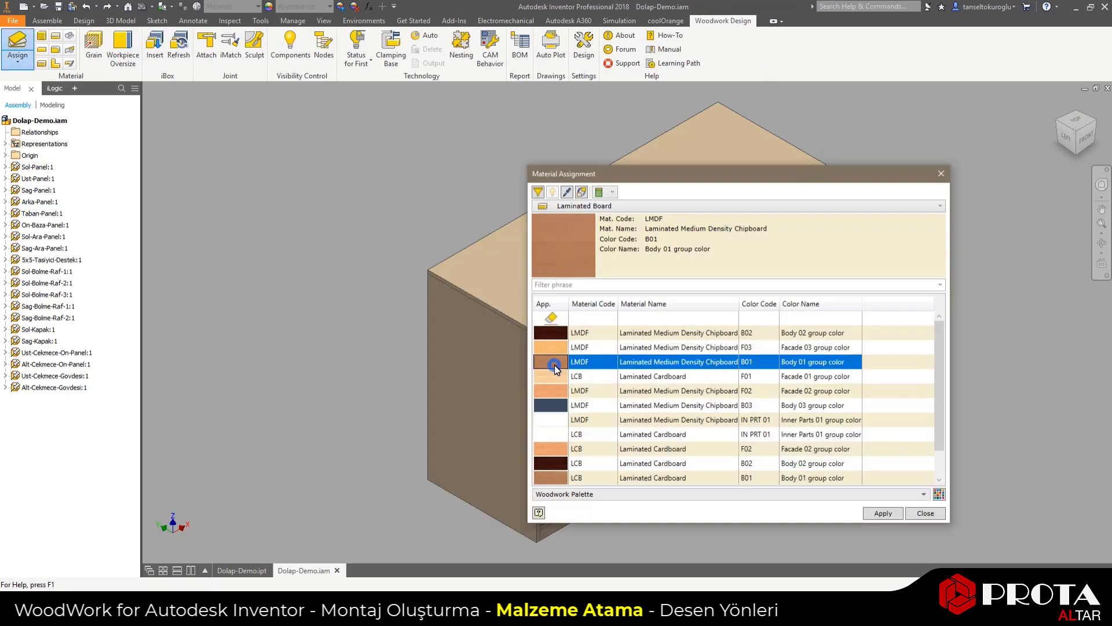
pyautogui.click(554, 392)
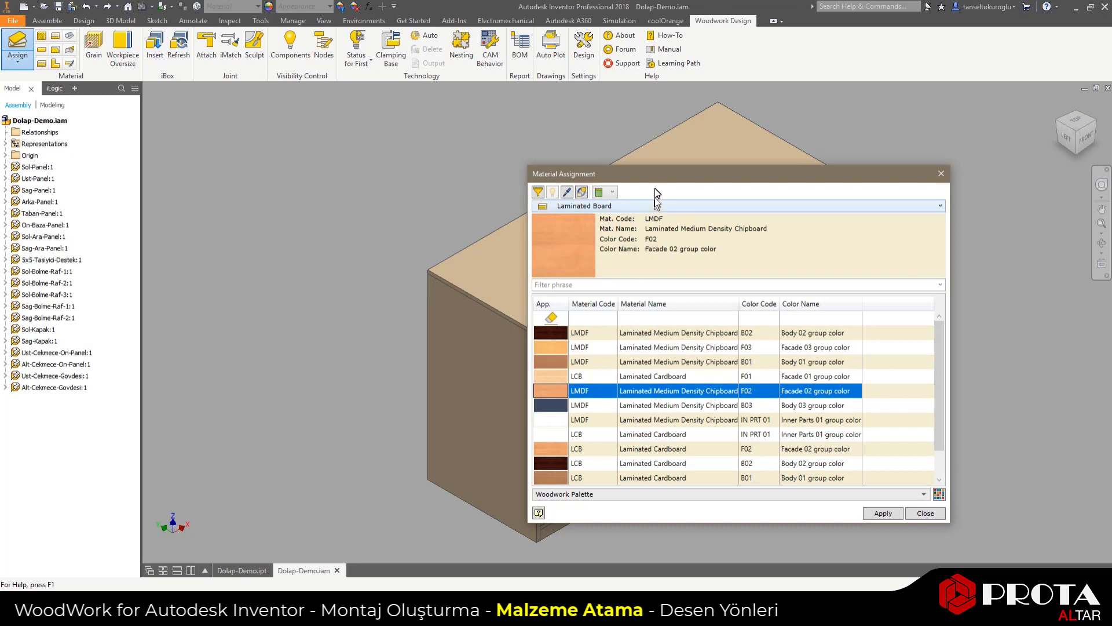
pyautogui.moveTo(656, 180); pyautogui.dragTo(904, 180)
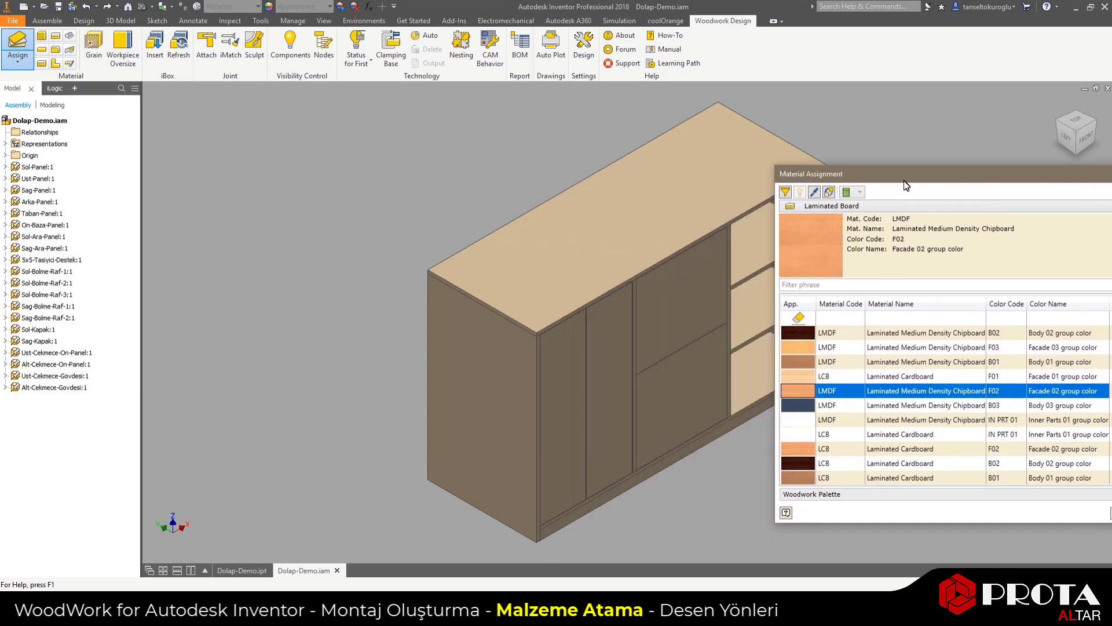
# Assign the LMDF F02 material to all carcass panels, the plinth, both dividers, the two right-hand shelves, both doors and both drawer fronts
pyautogui.click(499, 416)
pyautogui.keyDown('ctrl'); pyautogui.click(517, 282); pyautogui.keyUp('ctrl')
pyautogui.keyDown('ctrl'); pyautogui.click(552, 361); pyautogui.keyUp('ctrl')
pyautogui.keyDown('ctrl'); pyautogui.click(606, 360); pyautogui.keyUp('ctrl')
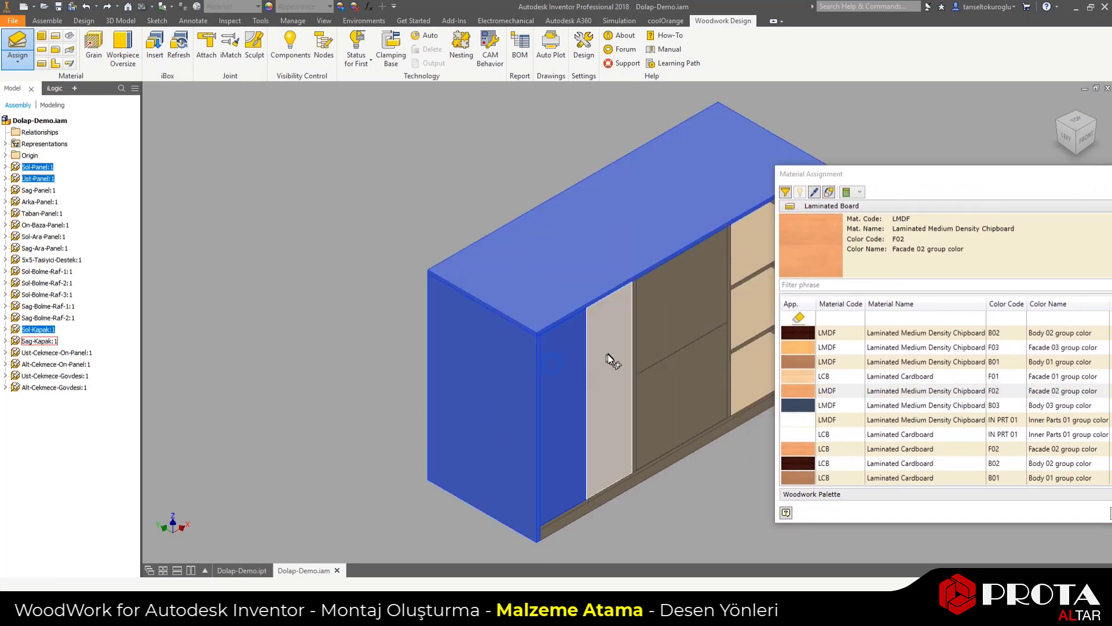
pyautogui.keyDown('ctrl'); pyautogui.click(654, 335); pyautogui.keyUp('ctrl')
pyautogui.keyDown('ctrl'); pyautogui.click(665, 379); pyautogui.keyUp('ctrl')
pyautogui.keyDown('ctrl'); pyautogui.click(592, 495); pyautogui.keyUp('ctrl')
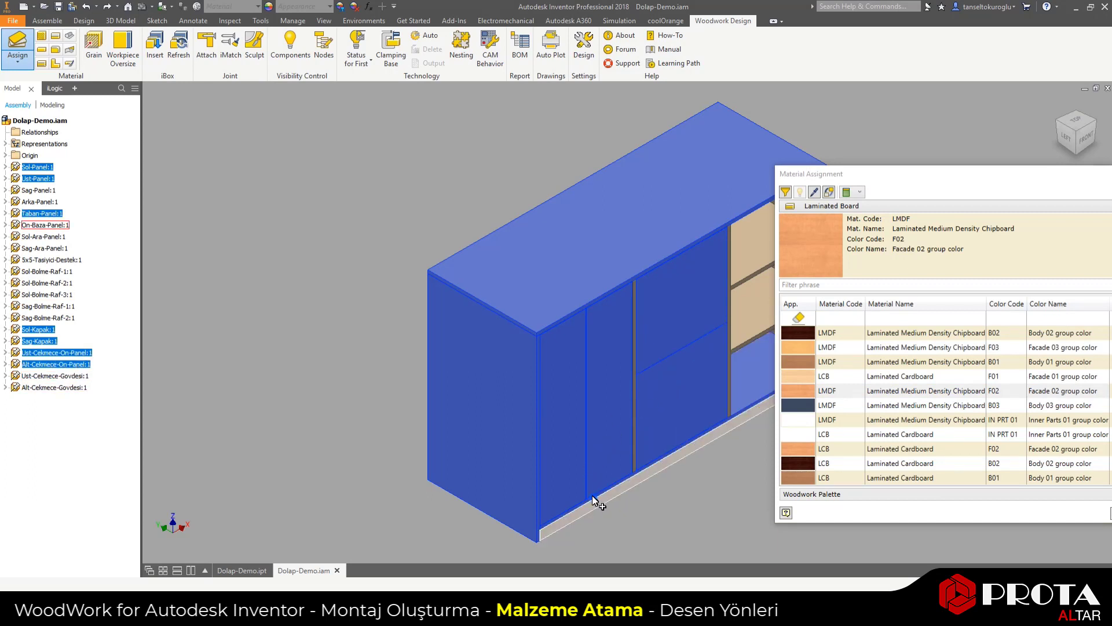
pyautogui.keyDown('ctrl'); pyautogui.click(592, 502); pyautogui.keyUp('ctrl')
pyautogui.keyDown('ctrl'); pyautogui.click(744, 333); pyautogui.keyUp('ctrl')
pyautogui.keyDown('ctrl'); pyautogui.click(744, 269); pyautogui.keyUp('ctrl')
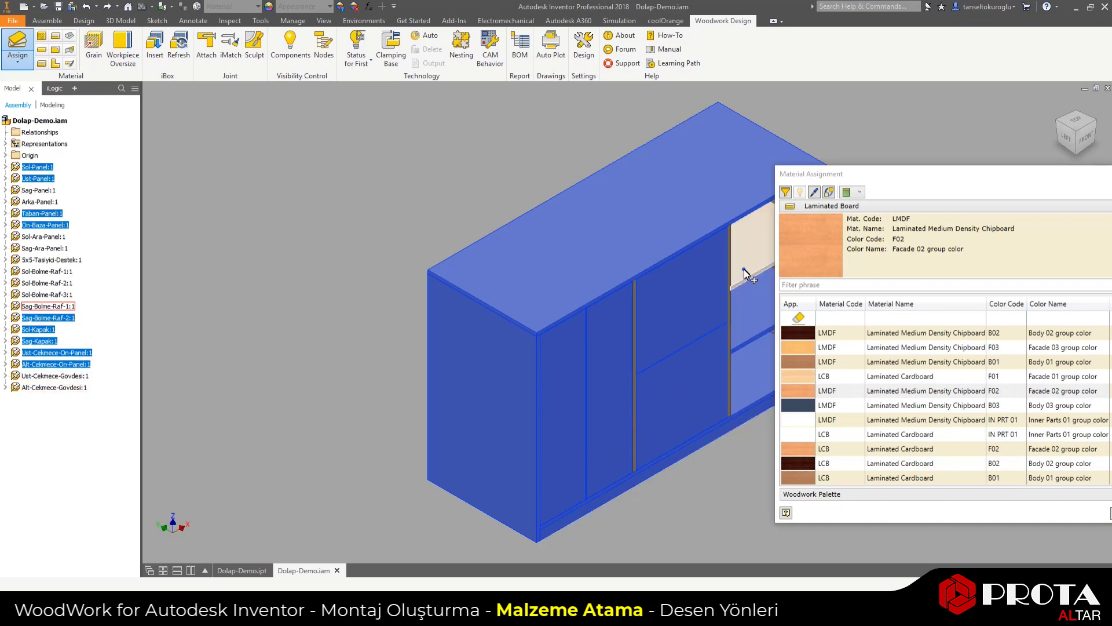
pyautogui.keyDown('ctrl'); pyautogui.click(731, 282); pyautogui.keyUp('ctrl')
pyautogui.moveTo(859, 178); pyautogui.dragTo(992, 205)
pyautogui.keyDown('ctrl'); pyautogui.click(811, 276); pyautogui.keyUp('ctrl')
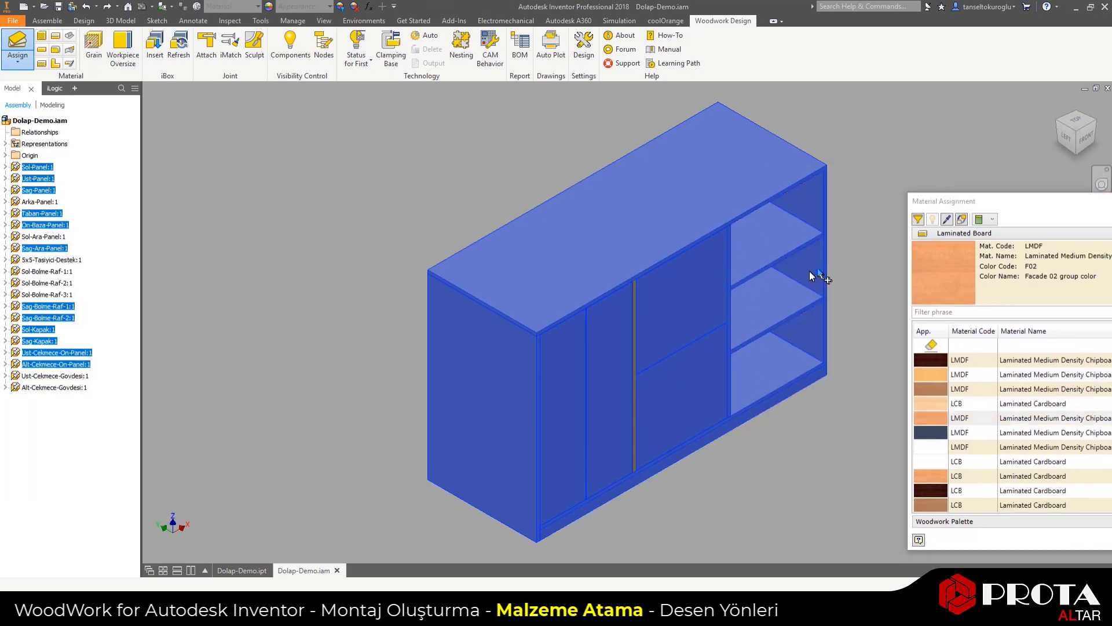
pyautogui.keyDown('shift'); pyautogui.moveTo(352, 328); pyautogui.dragTo(480, 340, button='middle'); pyautogui.keyUp('shift')
pyautogui.click(484, 330)
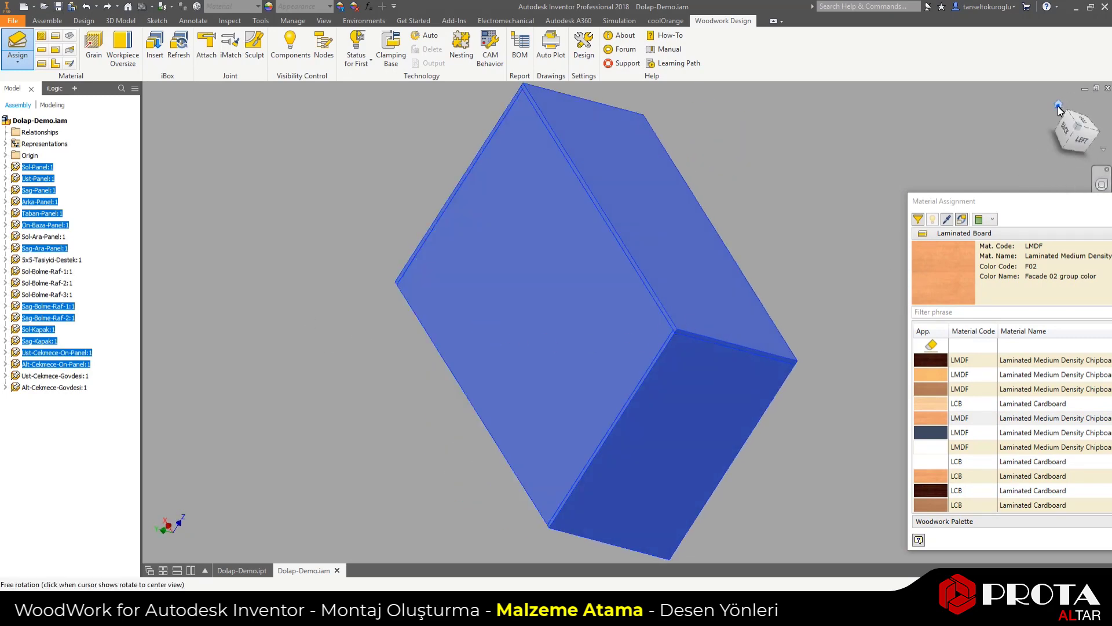
pyautogui.click(1055, 105)
pyautogui.keyDown('ctrl'); pyautogui.click(636, 337); pyautogui.keyUp('ctrl')
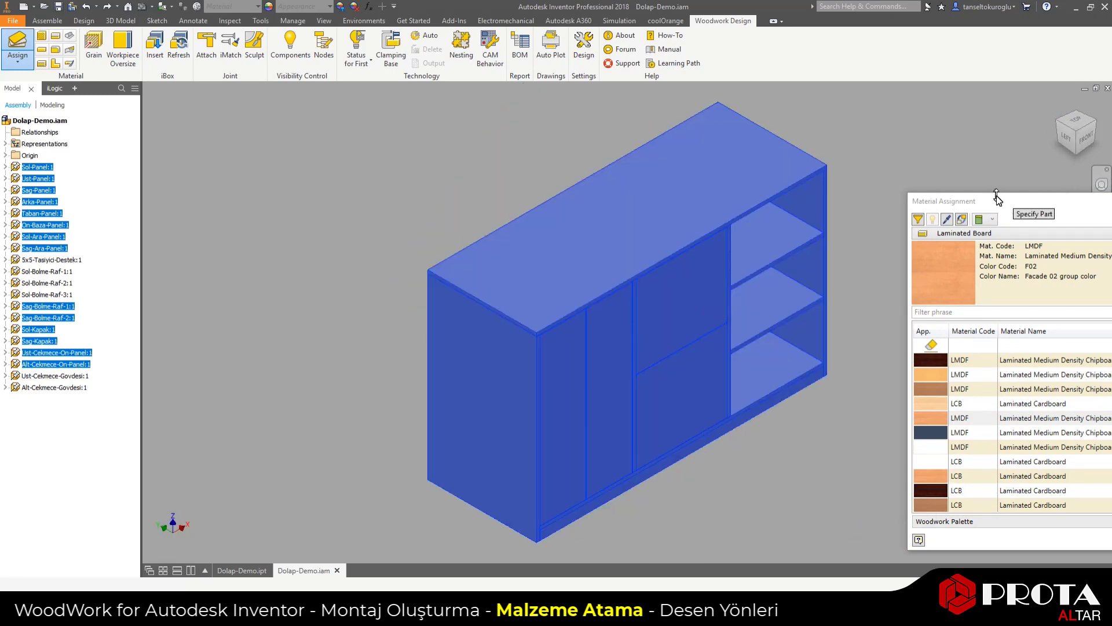
pyautogui.moveTo(1000, 202); pyautogui.dragTo(639, 185)
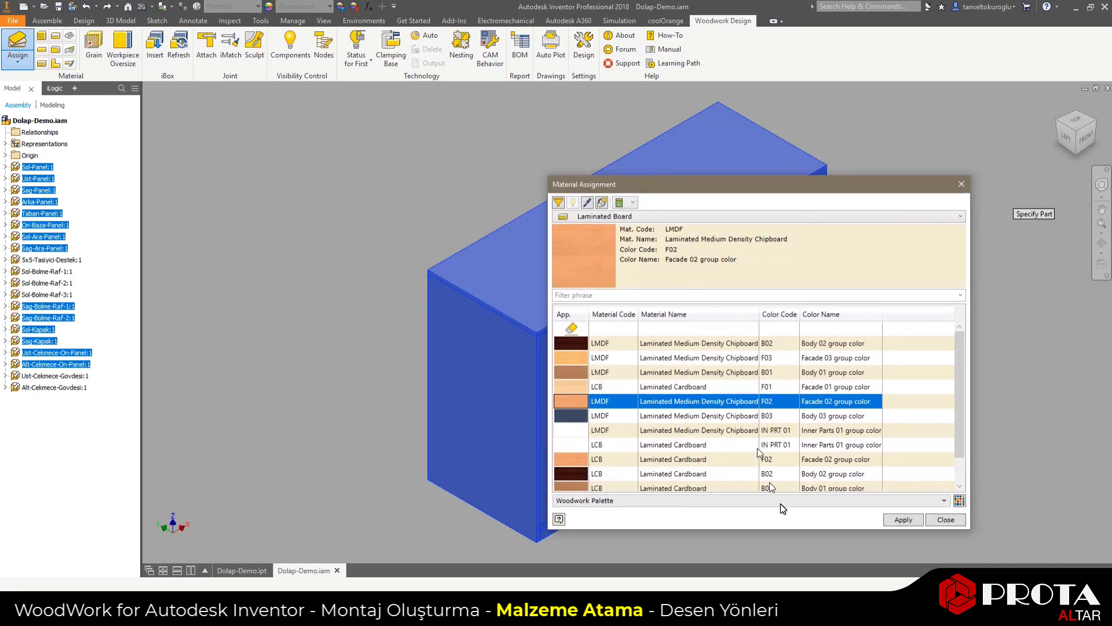
pyautogui.click(896, 520)
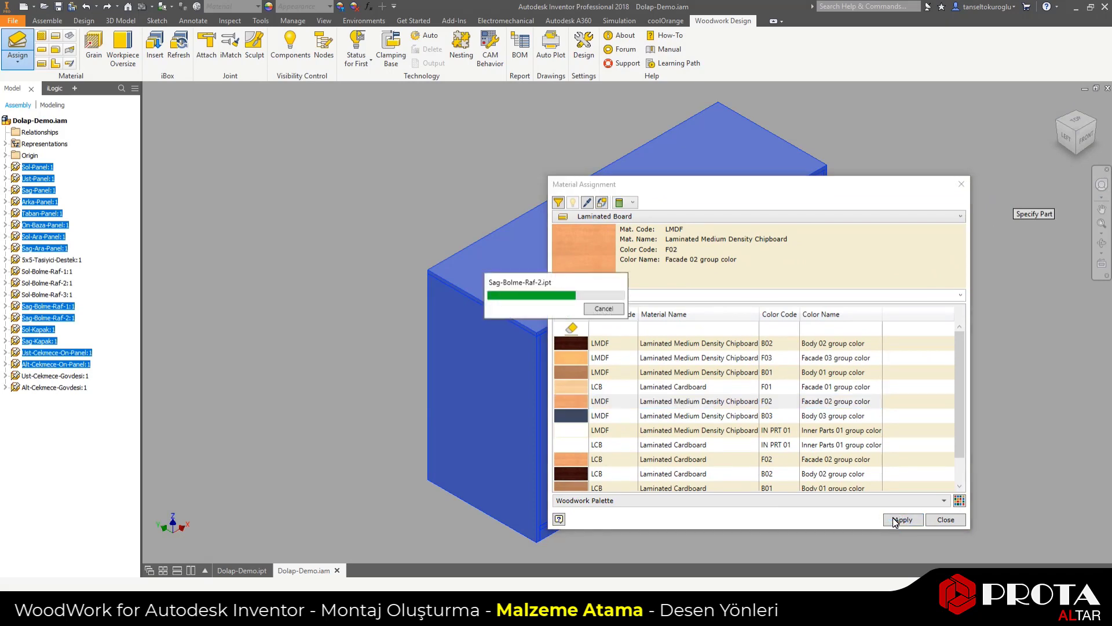
pyautogui.click(946, 519)
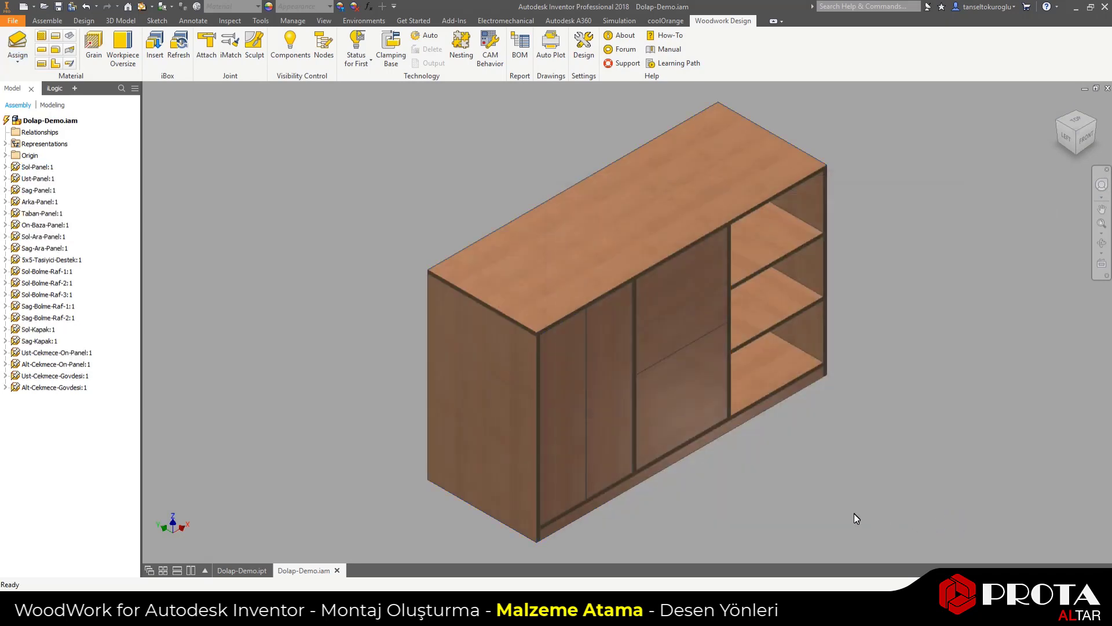
# Hide the left door Sol-Kapak and assign LMDF F02 to the three shelves Sol-Bolme-Raf-1, Sol-Bolme-Raf-2 and Sol-Bolme-Raf-3 behind it
pyautogui.rightClick(557, 366)
pyautogui.click(601, 224)
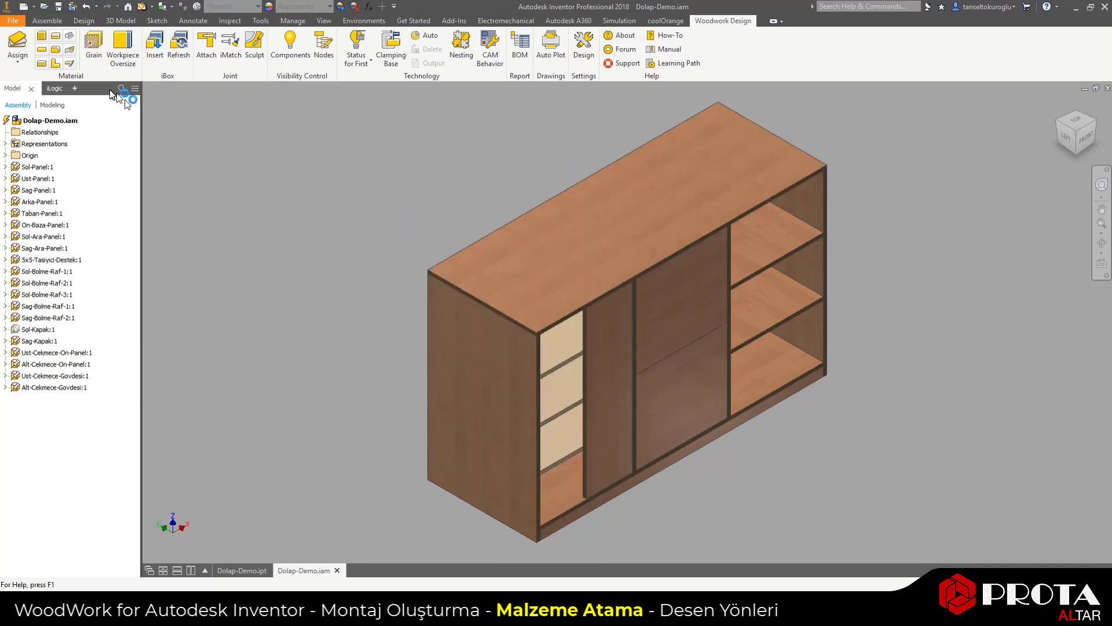
pyautogui.click(17, 50)
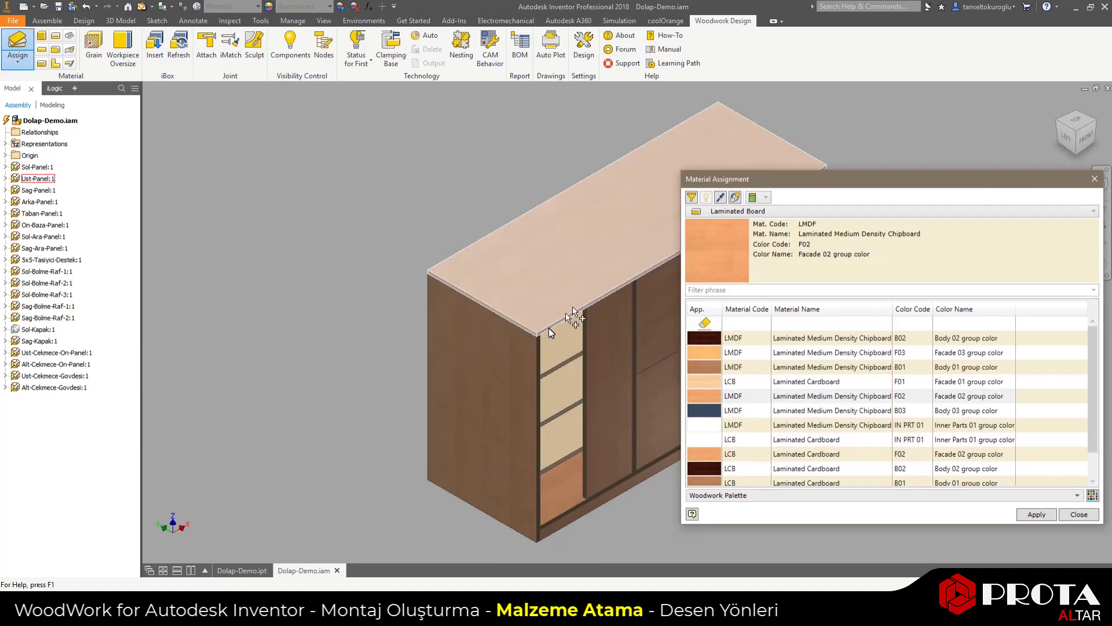
pyautogui.click(546, 364)
pyautogui.click(553, 393)
pyautogui.click(558, 433)
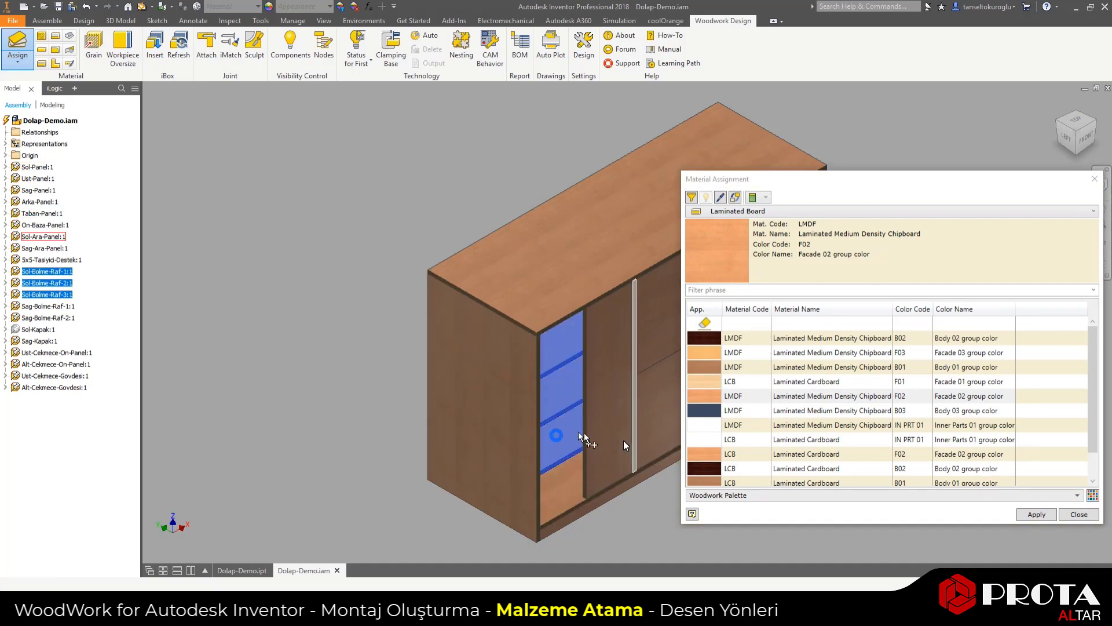
pyautogui.click(1035, 516)
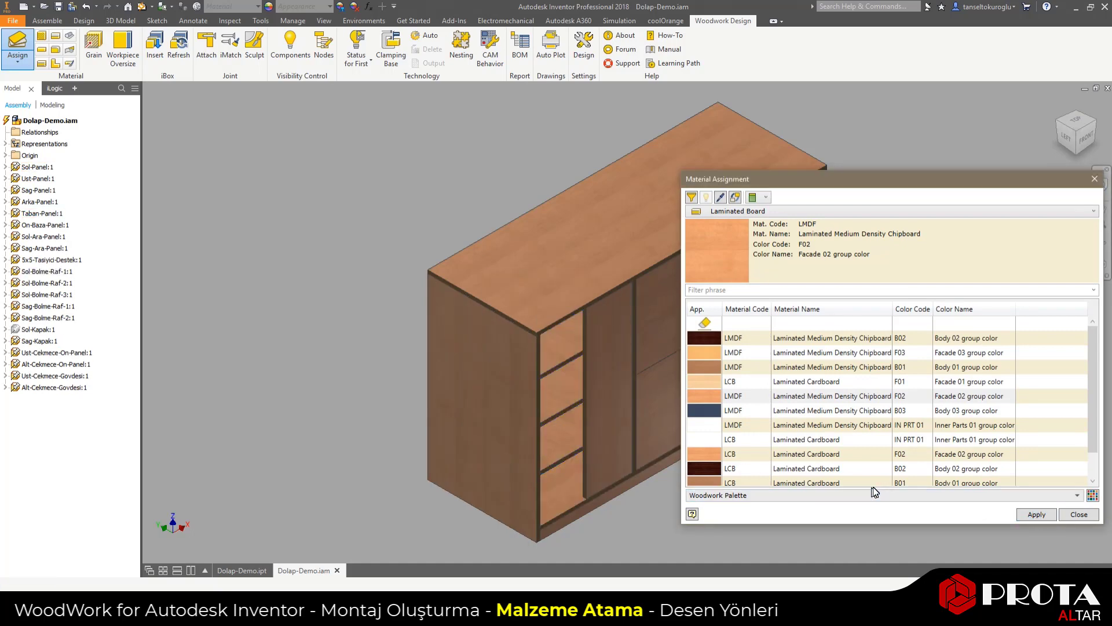
pyautogui.click(1078, 514)
# Assign the solid material SMP, Solid High Density Fiberboard Piece, to the support 5x5-Tasiyici-Destek under the cabinet
pyautogui.keyDown('shift'); pyautogui.moveTo(989, 474); pyautogui.dragTo(676, 467, button='middle'); pyautogui.keyUp('shift')
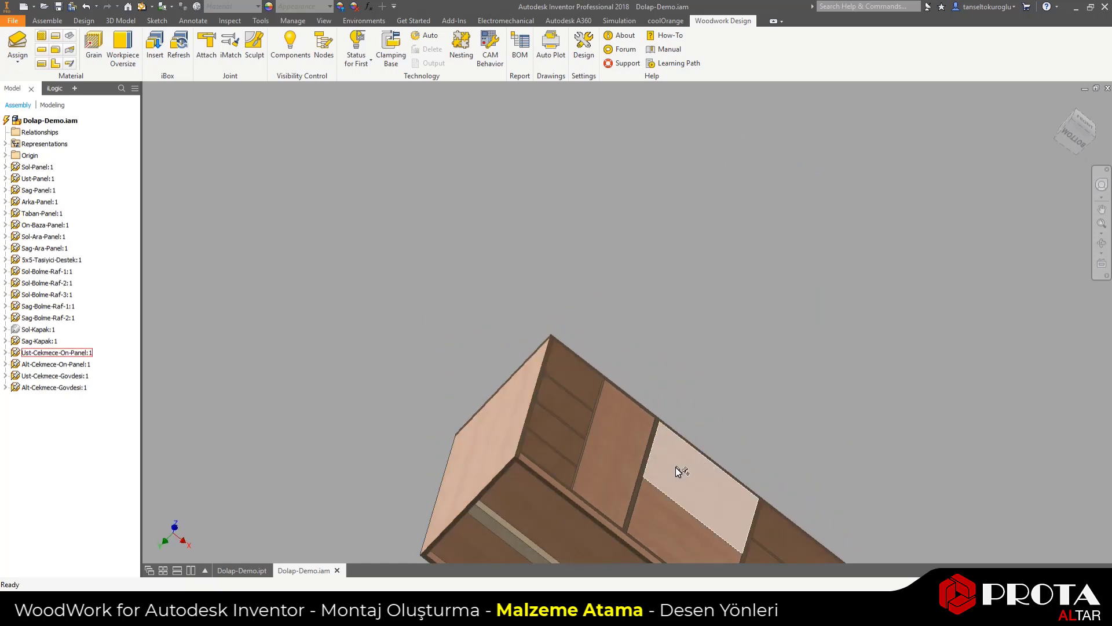
pyautogui.scroll(5, 675, 466)
pyautogui.scroll(-5, 687, 505)
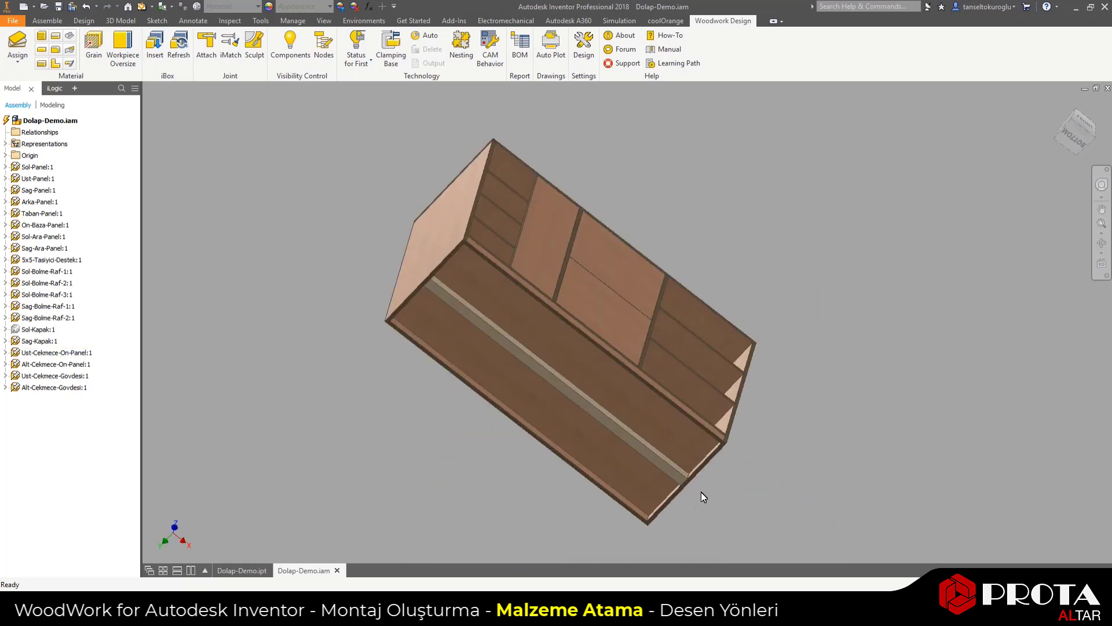
pyautogui.click(14, 46)
pyautogui.click(745, 212)
pyautogui.click(723, 239)
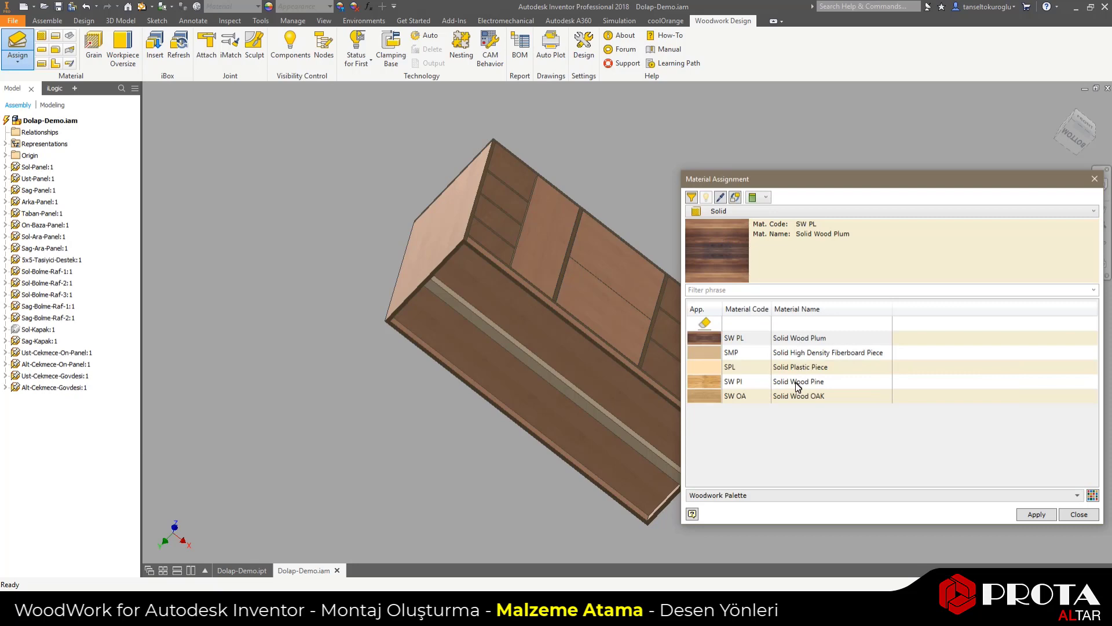
pyautogui.click(794, 355)
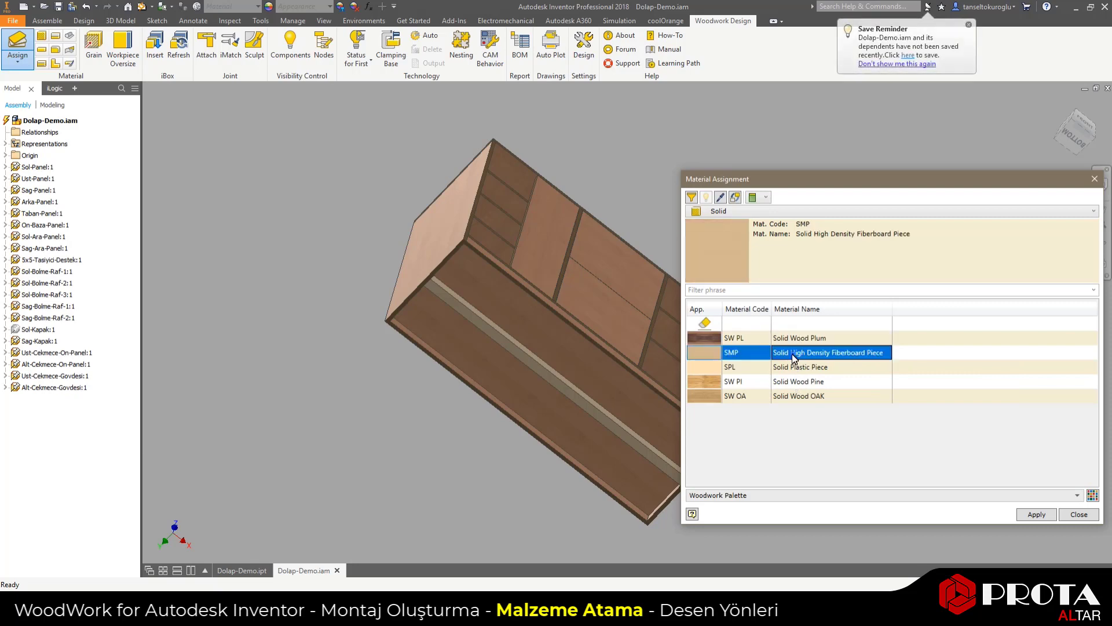
pyautogui.click(573, 393)
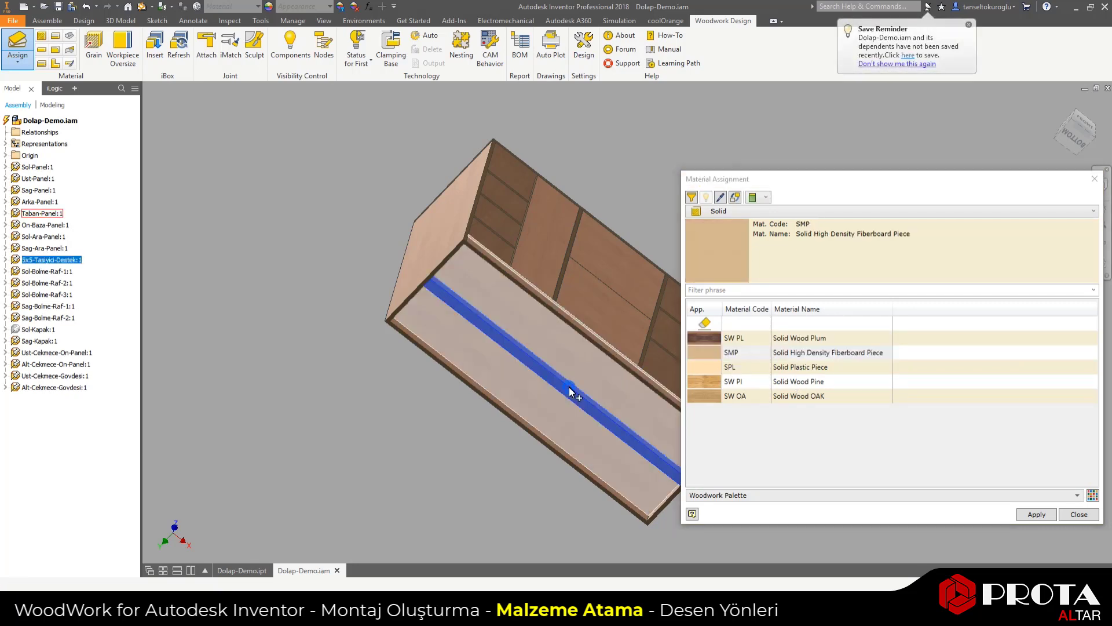
pyautogui.click(1028, 513)
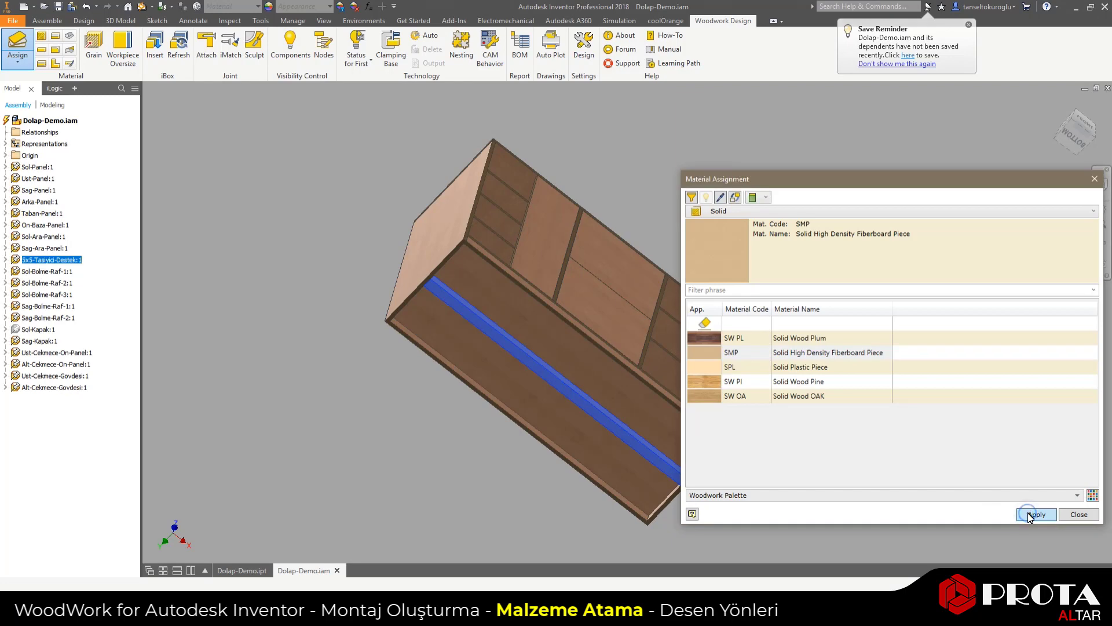
pyautogui.click(1078, 515)
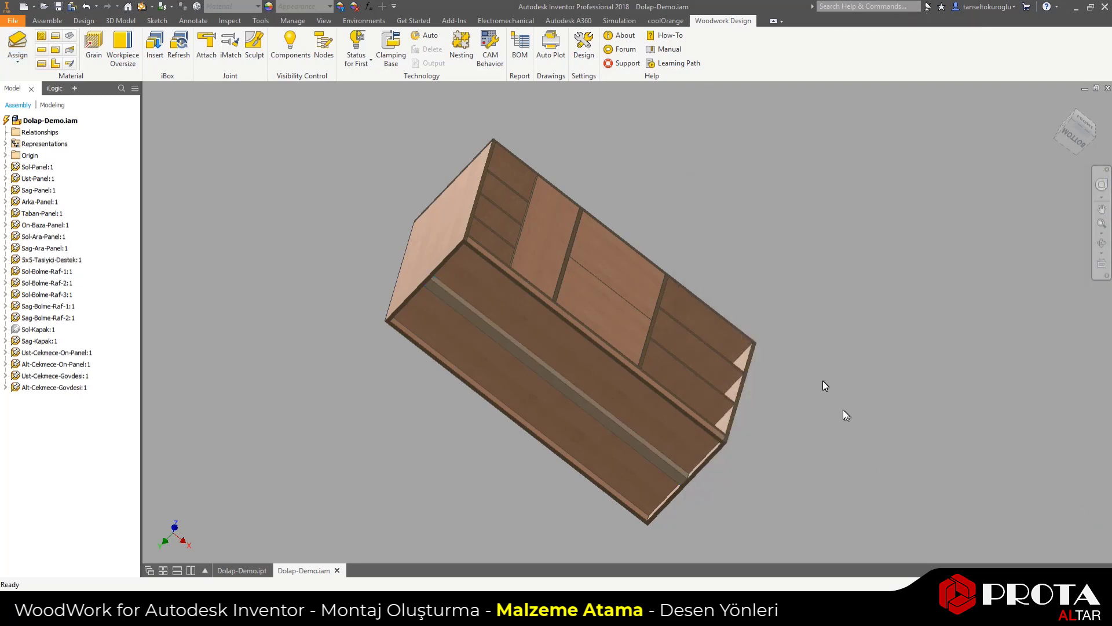
# Return to the home view and make the hidden left door Sol-Kapak visible
pyautogui.click(1052, 106)
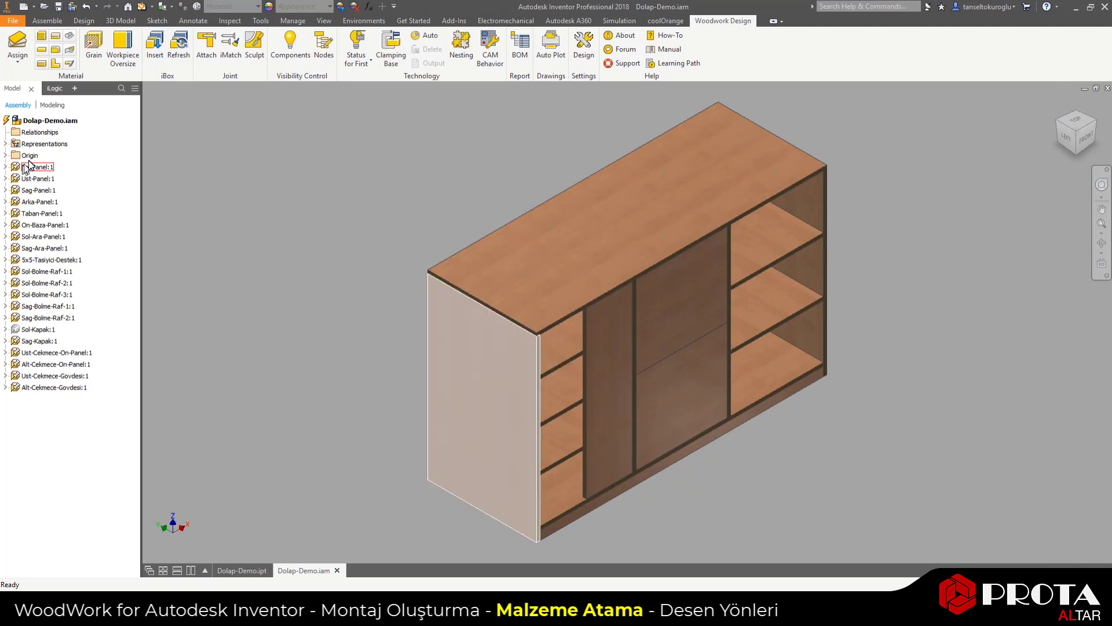
pyautogui.rightClick(29, 329)
pyautogui.click(64, 420)
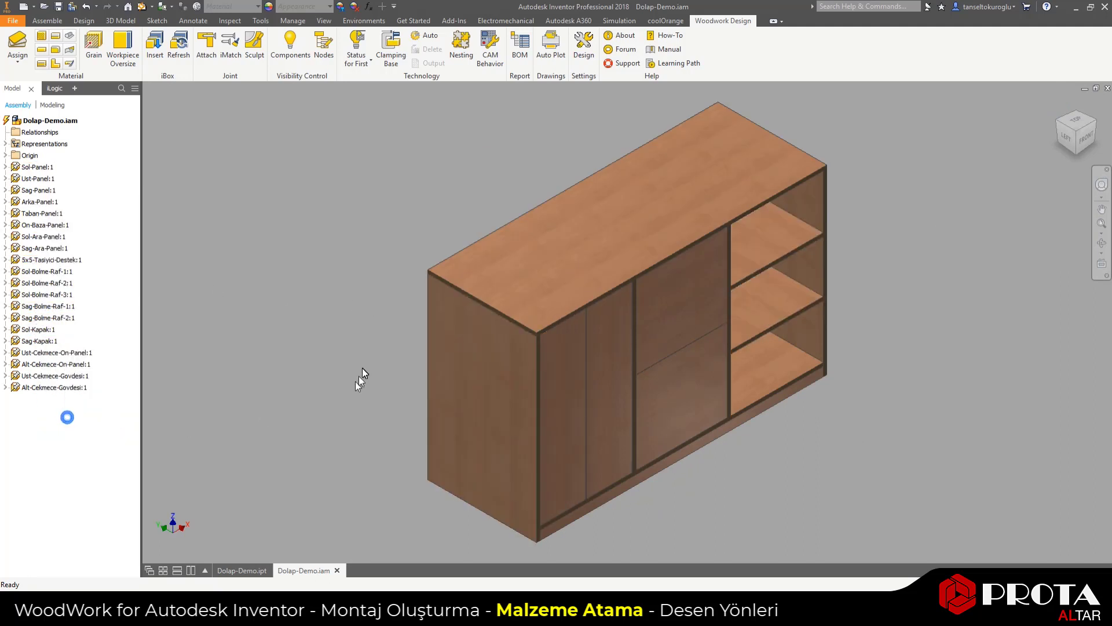
# Choose the PVC 1 edge band with color code F02, Facade 02 group color, for the material assignment
pyautogui.click(17, 46)
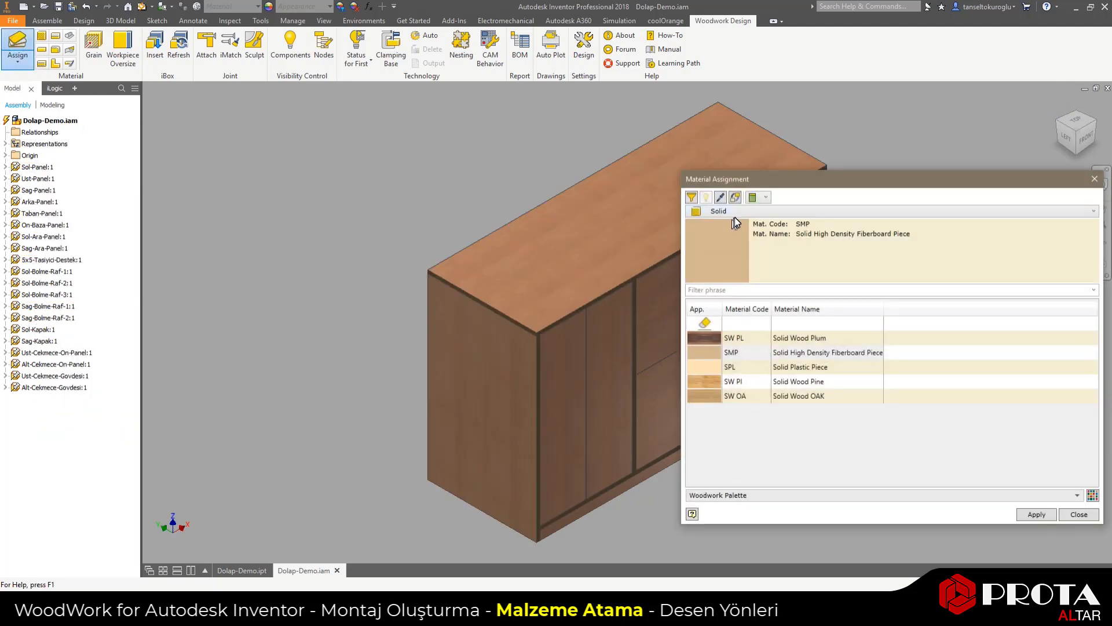
pyautogui.click(738, 210)
pyautogui.click(739, 261)
pyautogui.click(763, 212)
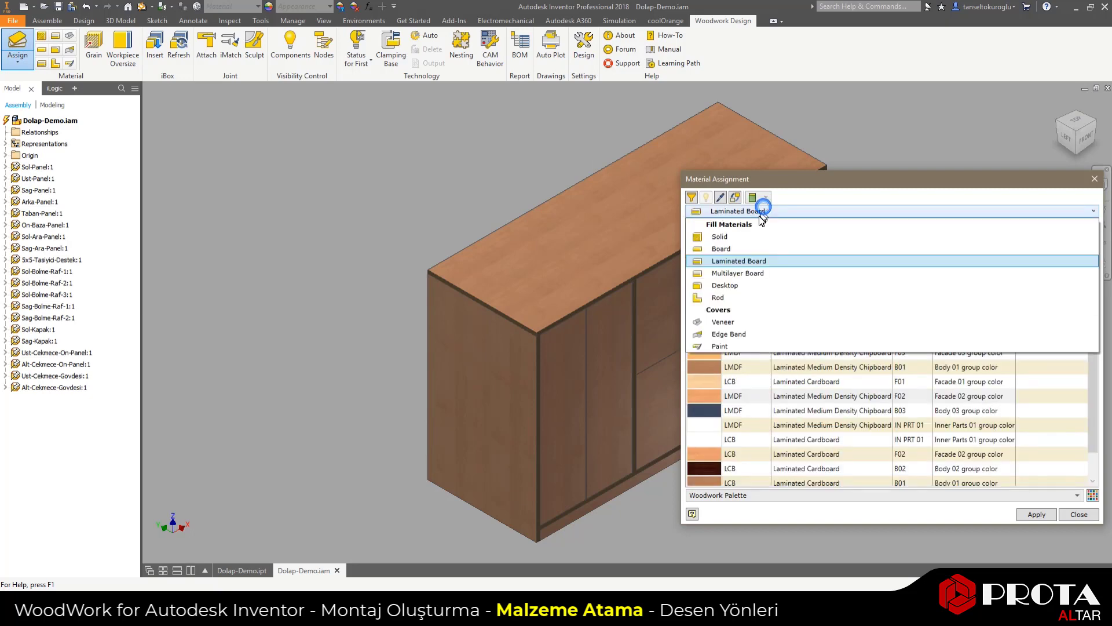
pyautogui.click(747, 320)
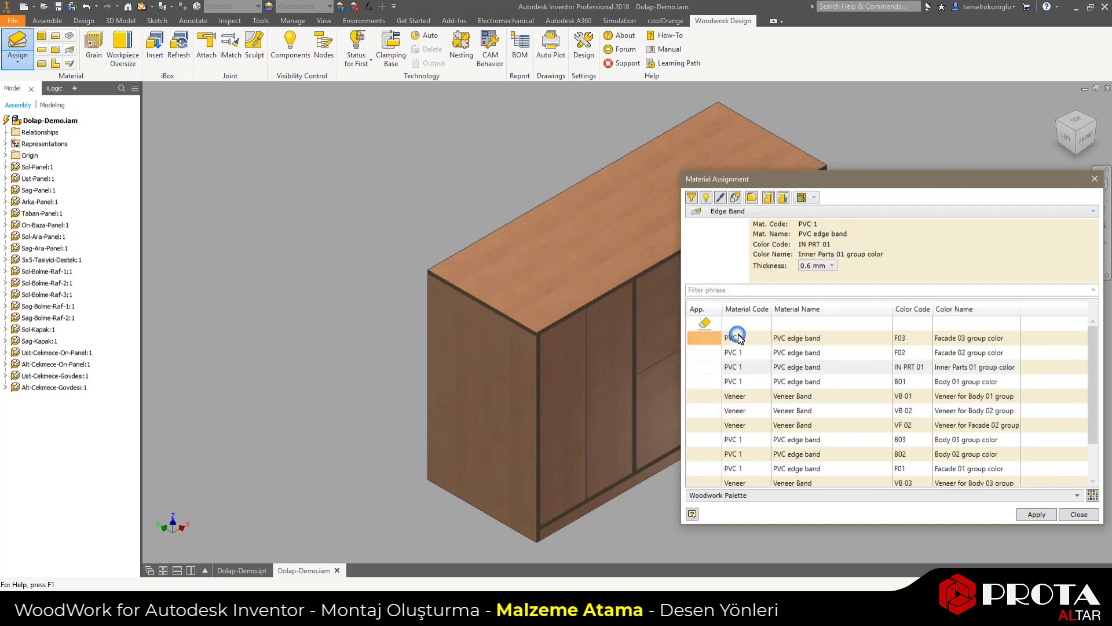
pyautogui.click(901, 353)
# Select for edge banding the front edges of the carcass panels, dividers and right-hand shelves, plus the top panel's left edge
pyautogui.scroll(3, 515, 333)
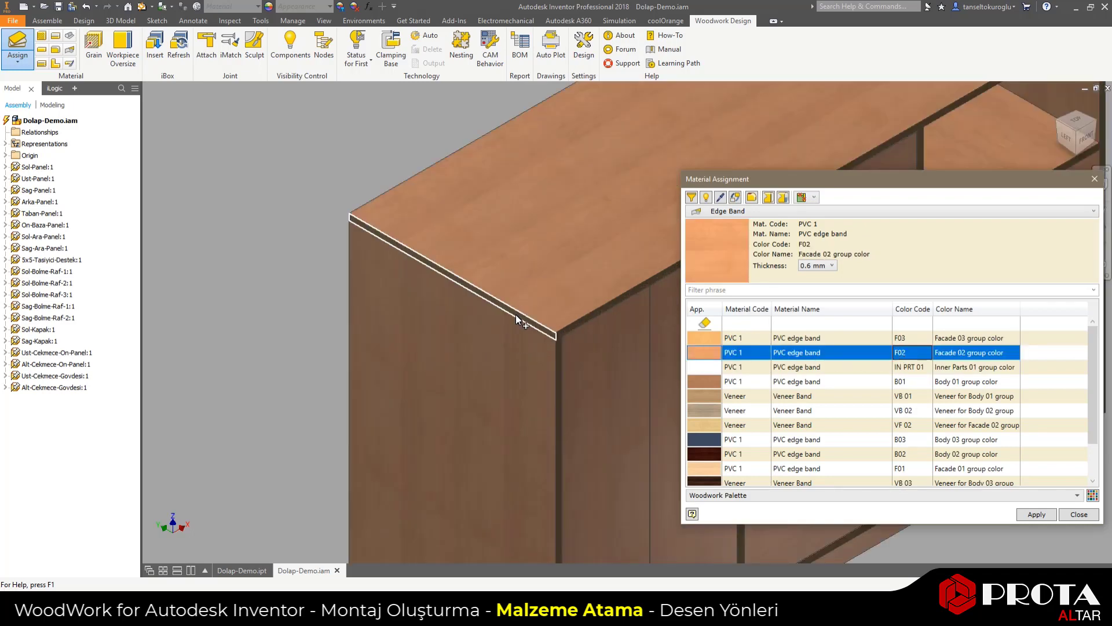
pyautogui.click(560, 355)
pyautogui.scroll(-3, 527, 379)
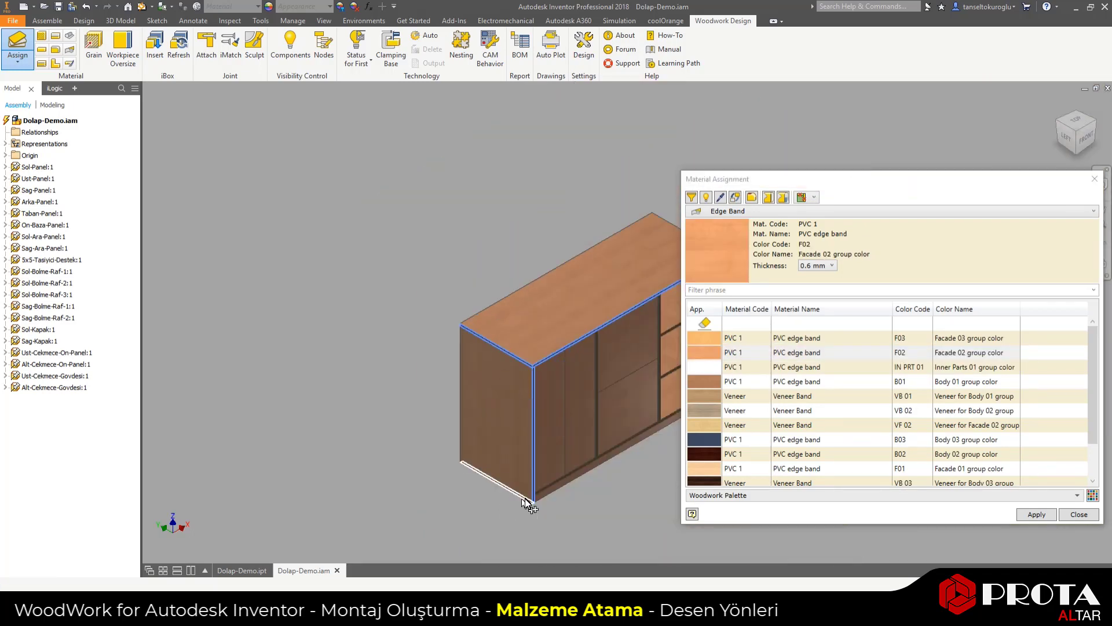
pyautogui.scroll(3, 527, 502)
pyautogui.click(571, 484)
pyautogui.scroll(-3, 570, 480)
pyautogui.scroll(3, 617, 417)
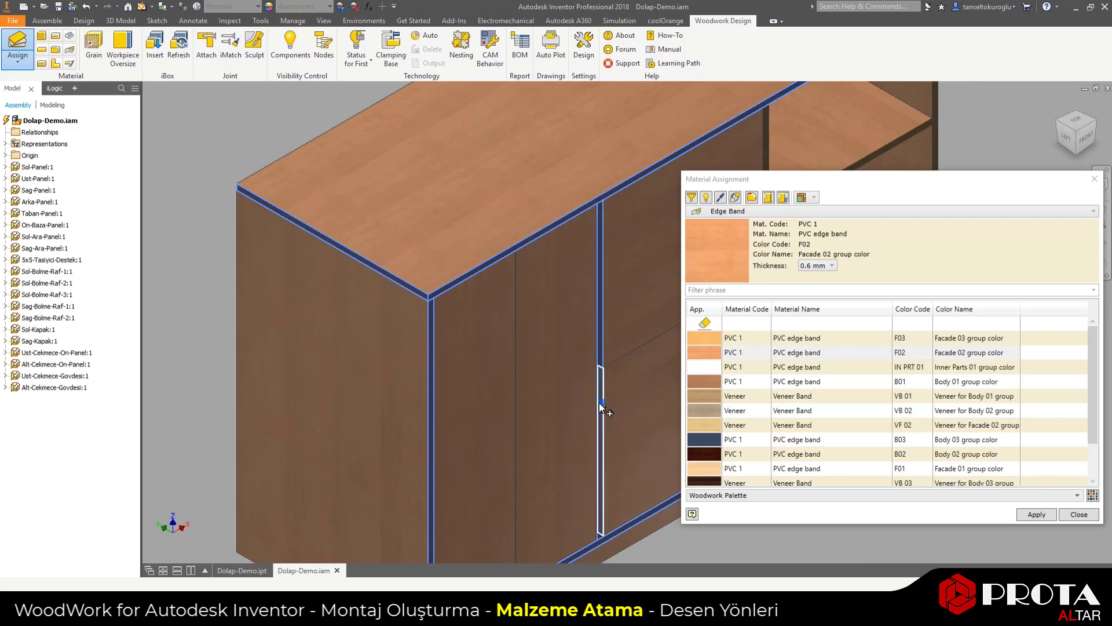
pyautogui.scroll(-3, 599, 402)
pyautogui.scroll(3, 635, 377)
pyautogui.click(599, 364)
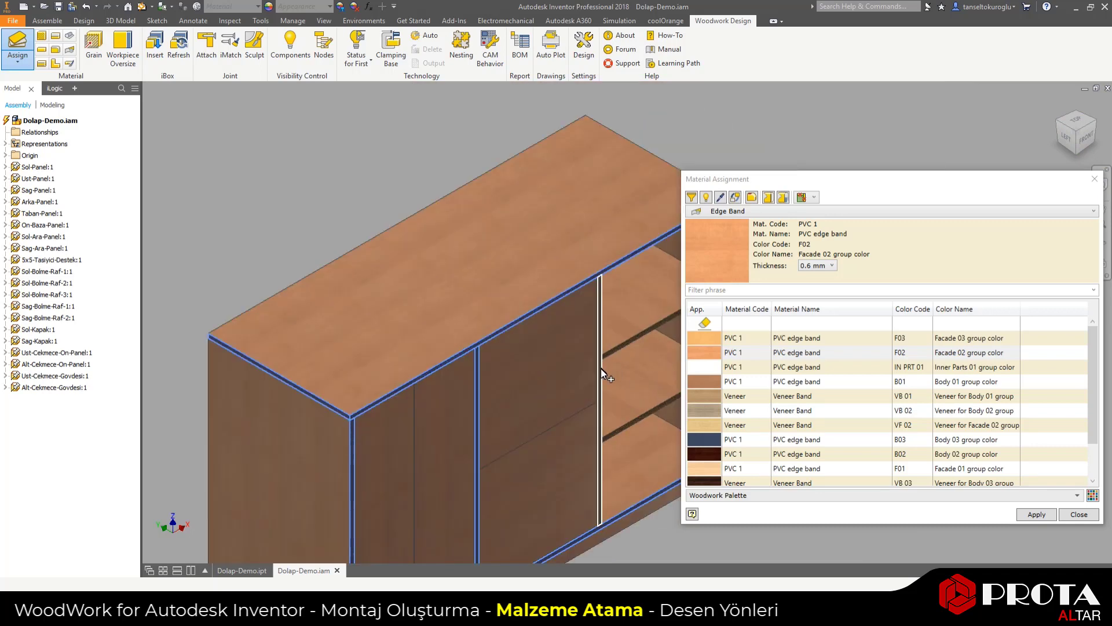
pyautogui.click(610, 356)
pyautogui.click(624, 421)
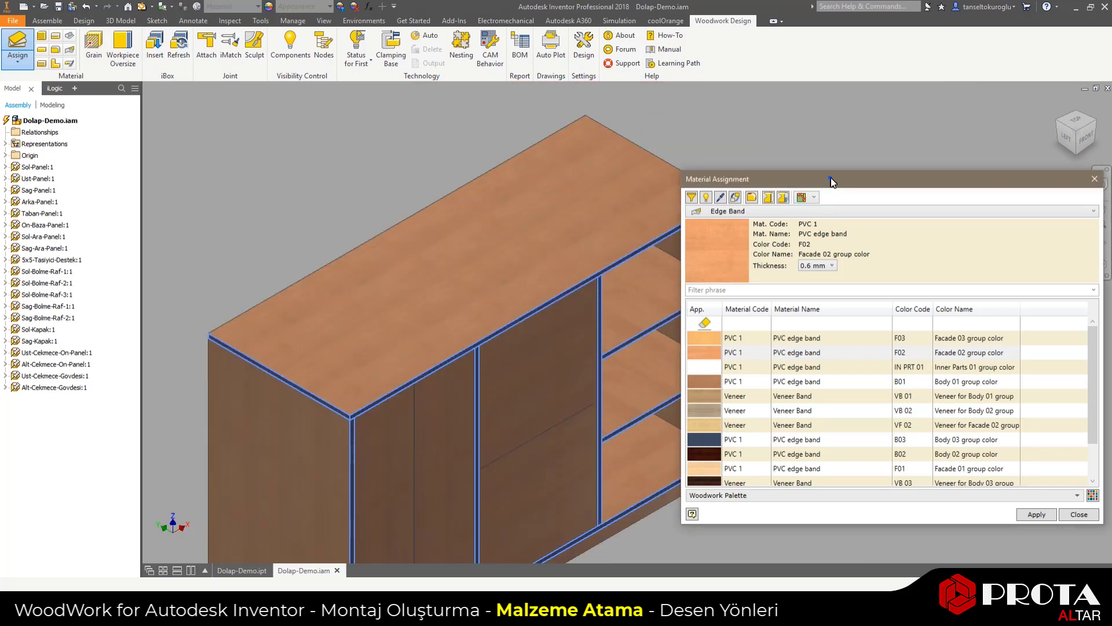
# Add the rear edges of the top and side panels and apply the PVC 1 F02 edge band to the selection
pyautogui.moveTo(830, 177); pyautogui.dragTo(1012, 151)
pyautogui.scroll(-3, 531, 394)
pyautogui.keyDown('shift'); pyautogui.moveTo(529, 393); pyautogui.dragTo(727, 368, button='middle'); pyautogui.keyUp('shift')
pyautogui.click(353, 489)
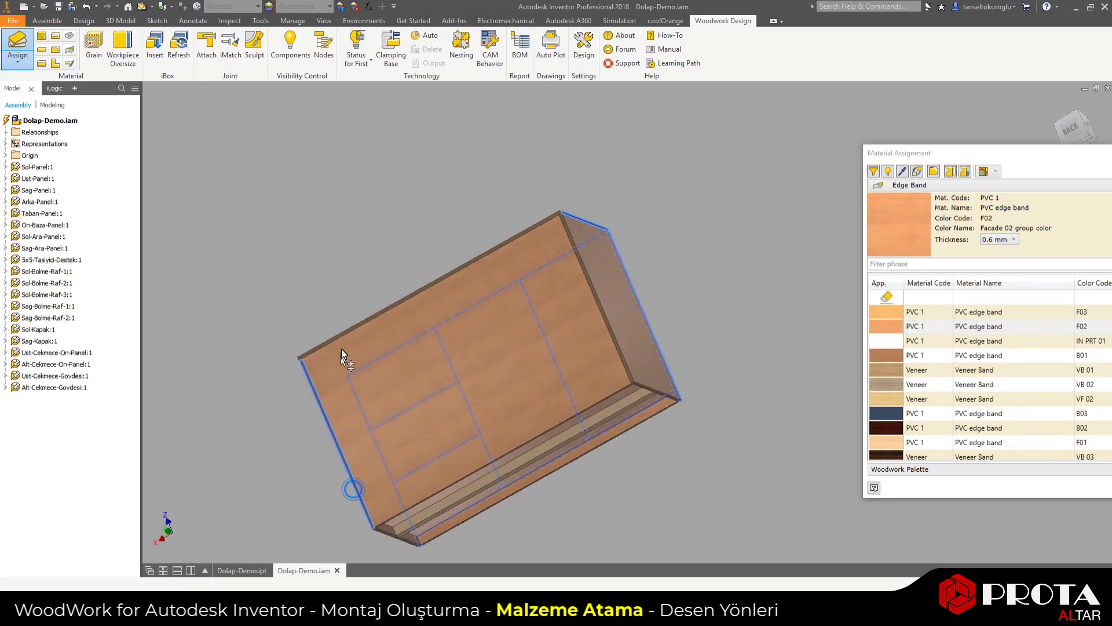
pyautogui.click(336, 336)
pyautogui.click(582, 255)
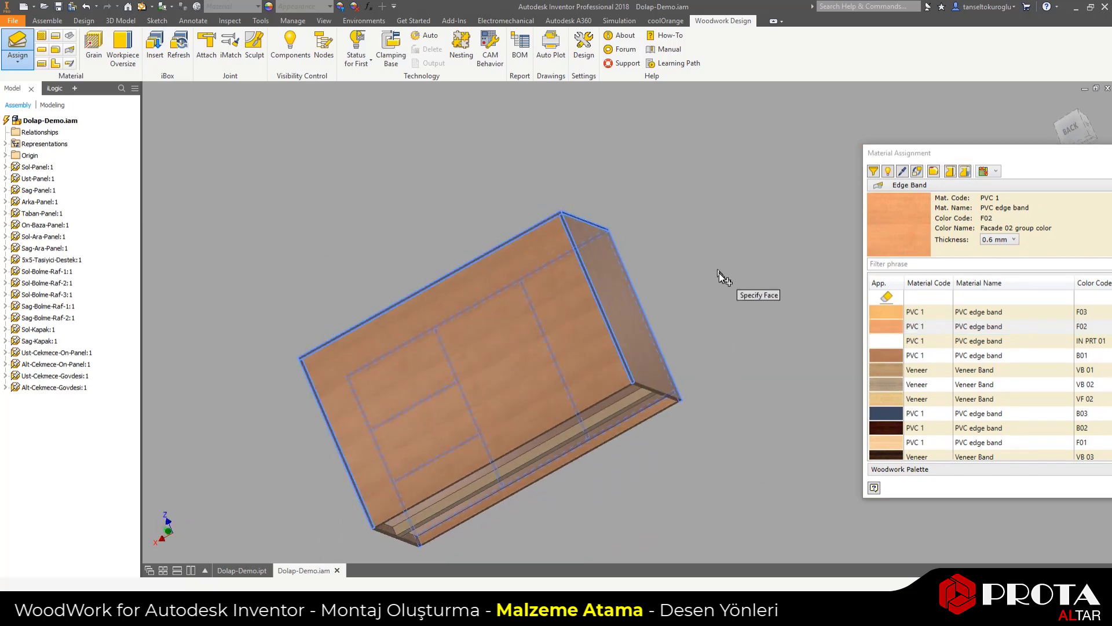
pyautogui.keyDown('shift'); pyautogui.moveTo(718, 273); pyautogui.dragTo(537, 316, button='middle'); pyautogui.keyUp('shift')
pyautogui.moveTo(1043, 158); pyautogui.dragTo(799, 169)
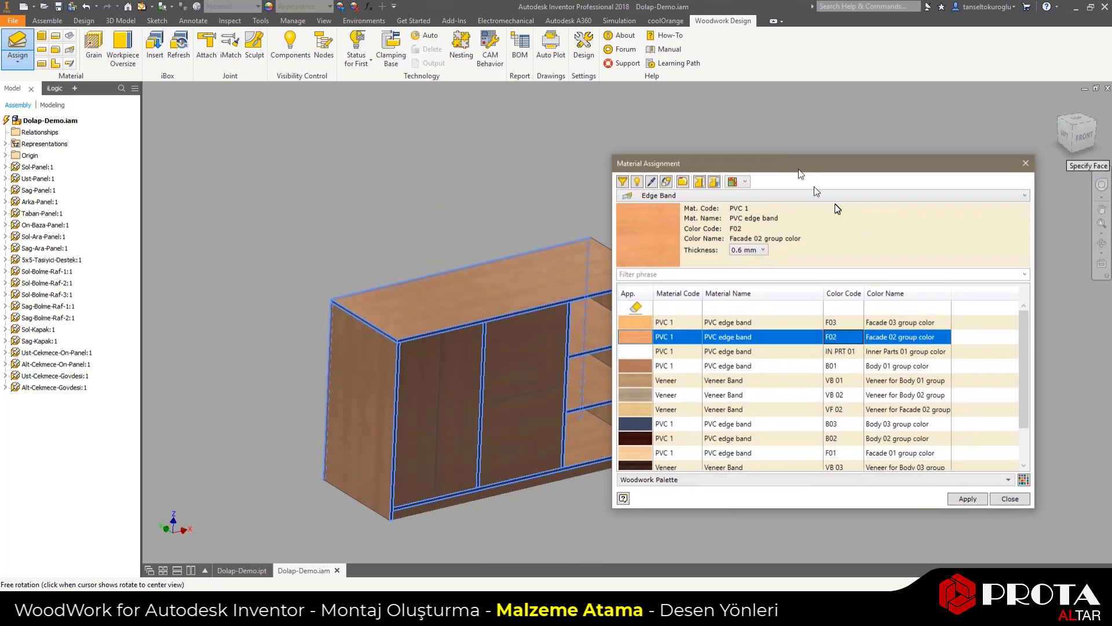
pyautogui.click(965, 499)
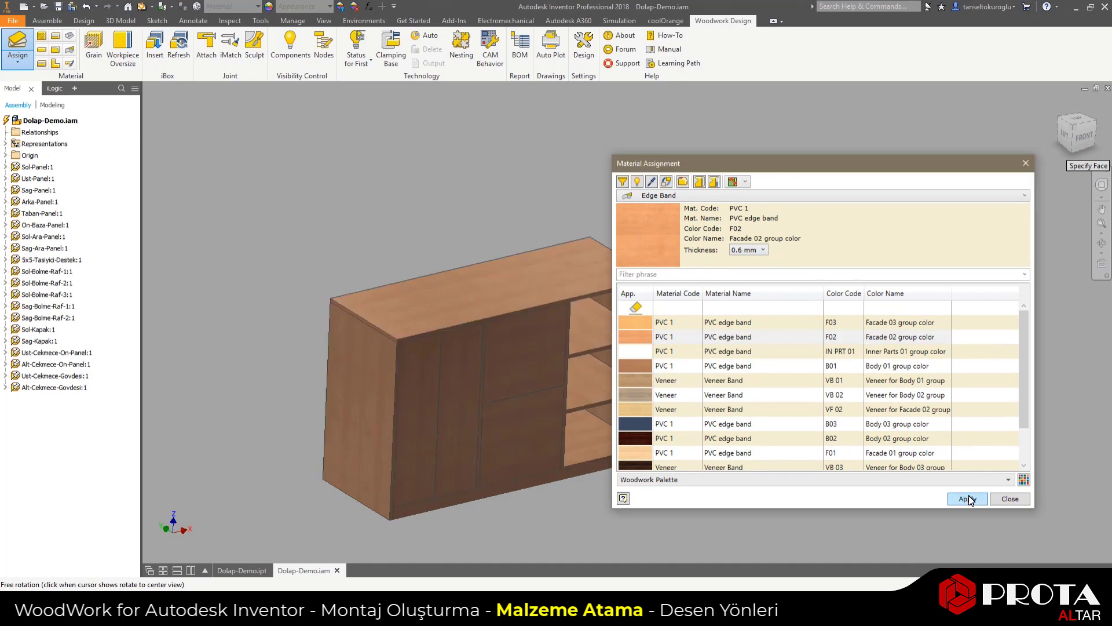
pyautogui.click(1010, 499)
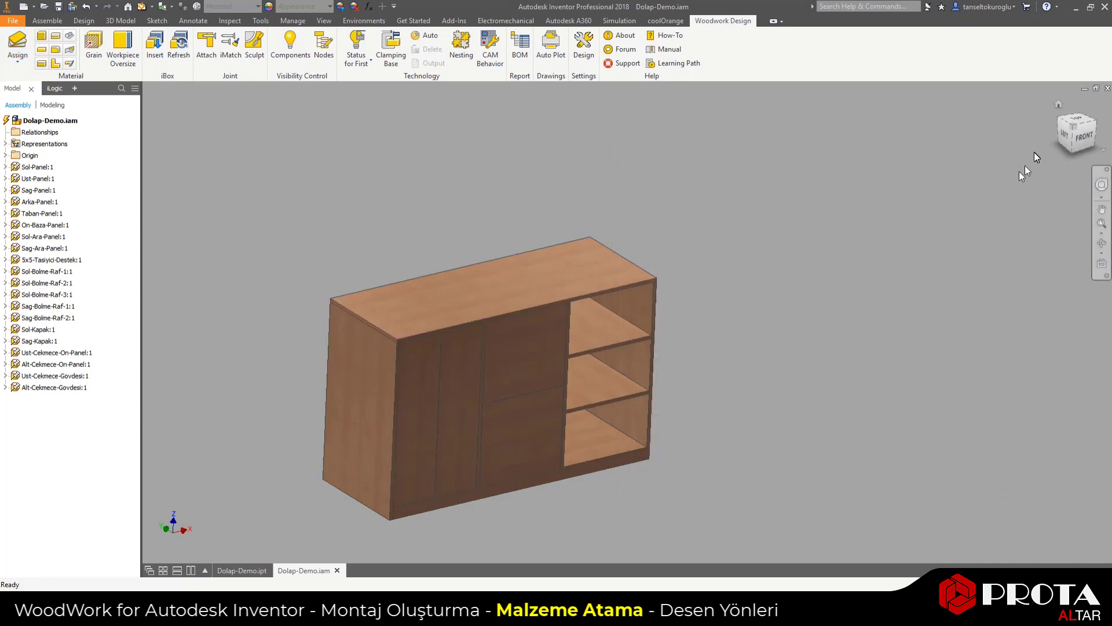
# Set the selection to body priority and isolate the two doors, Sol-Kapak and Sag-Kapak
pyautogui.click(1060, 117)
pyautogui.click(565, 424)
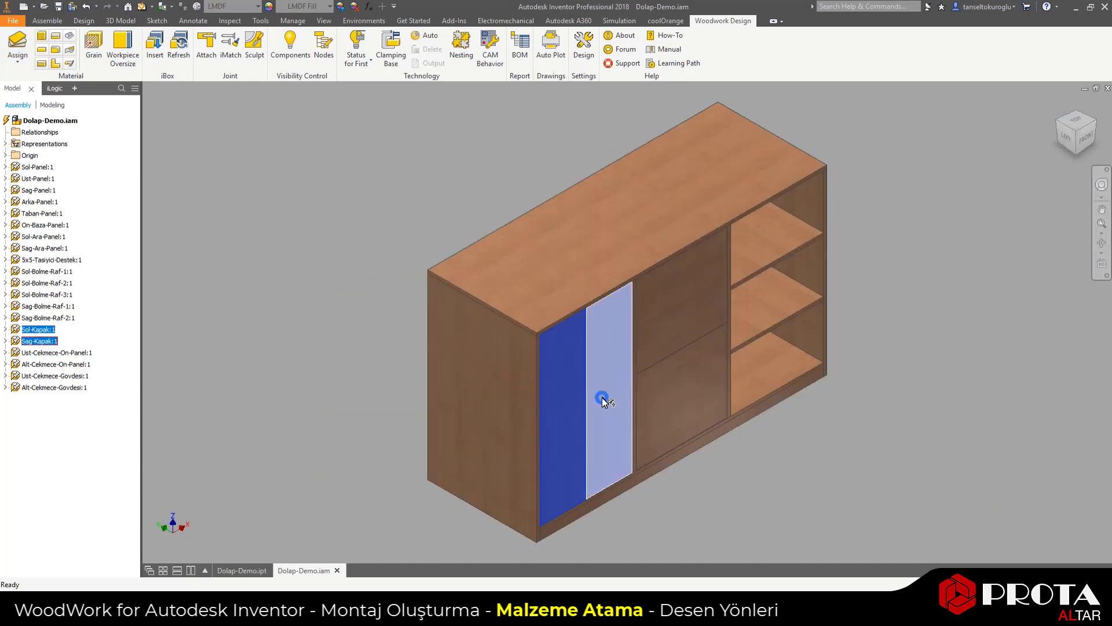
pyautogui.click(164, 7)
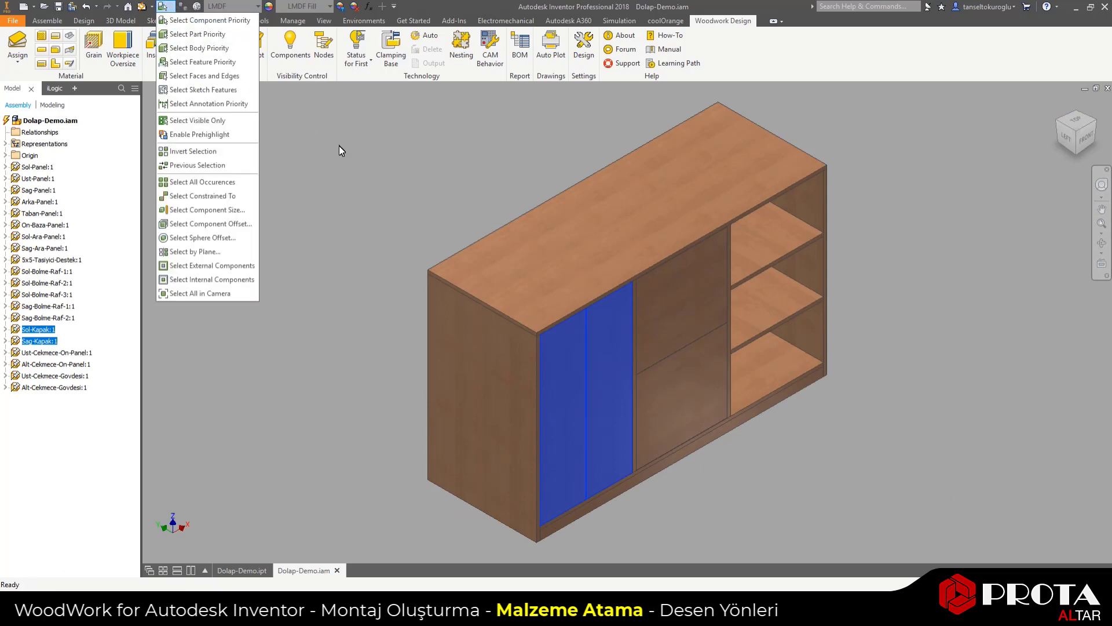
pyautogui.click(229, 48)
pyautogui.click(334, 343)
pyautogui.click(566, 394)
pyautogui.keyDown('ctrl'); pyautogui.click(607, 379); pyautogui.keyUp('ctrl')
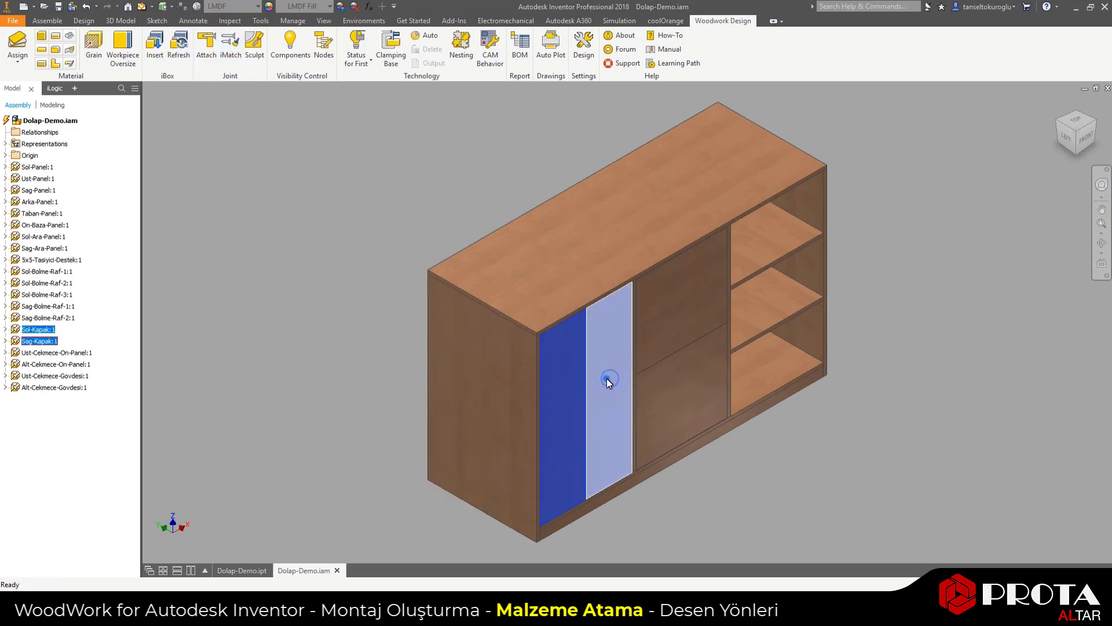
pyautogui.rightClick(607, 381)
pyautogui.click(584, 98)
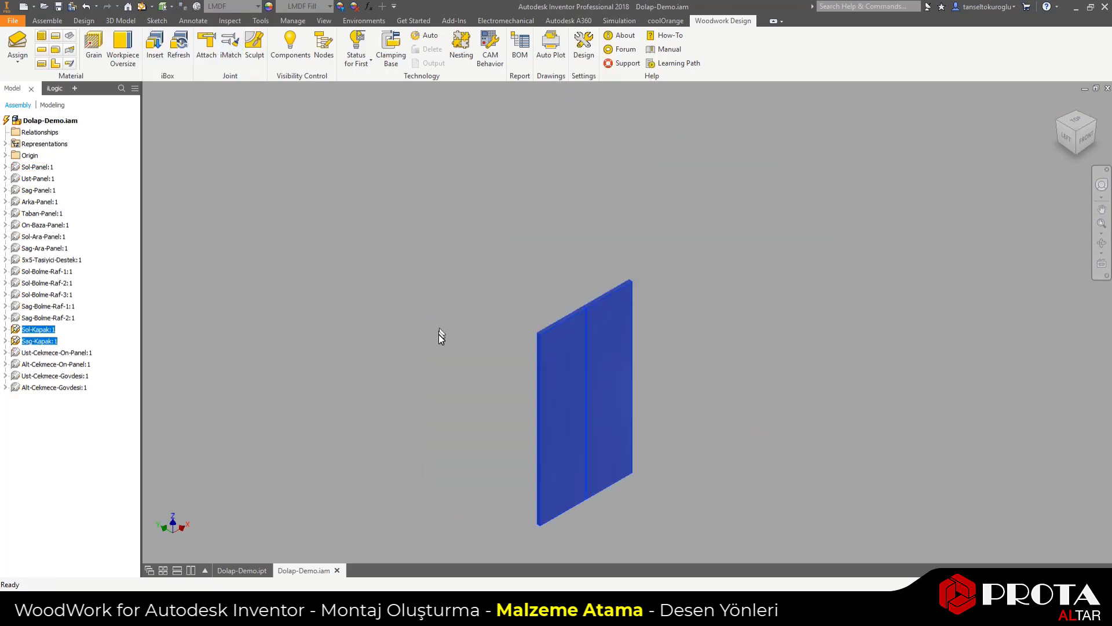
# Assign the PVC 1 F02 edge band to all edges of both isolated doors
pyautogui.click(439, 335)
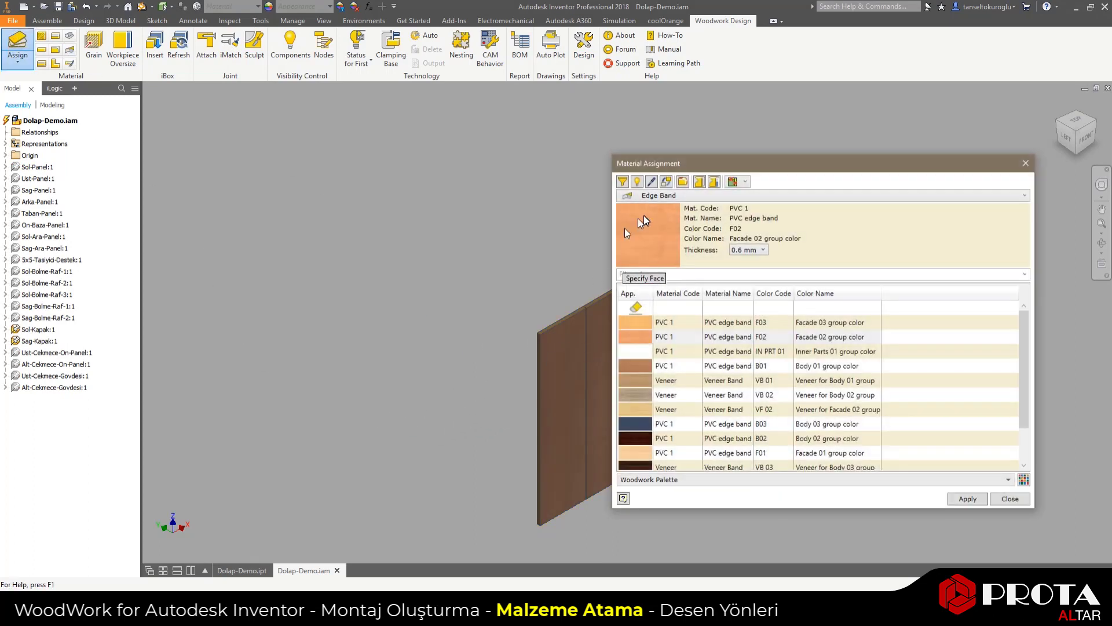
pyautogui.scroll(-3, 556, 324)
pyautogui.click(556, 325)
pyautogui.click(525, 356)
pyautogui.scroll(4, 505, 355)
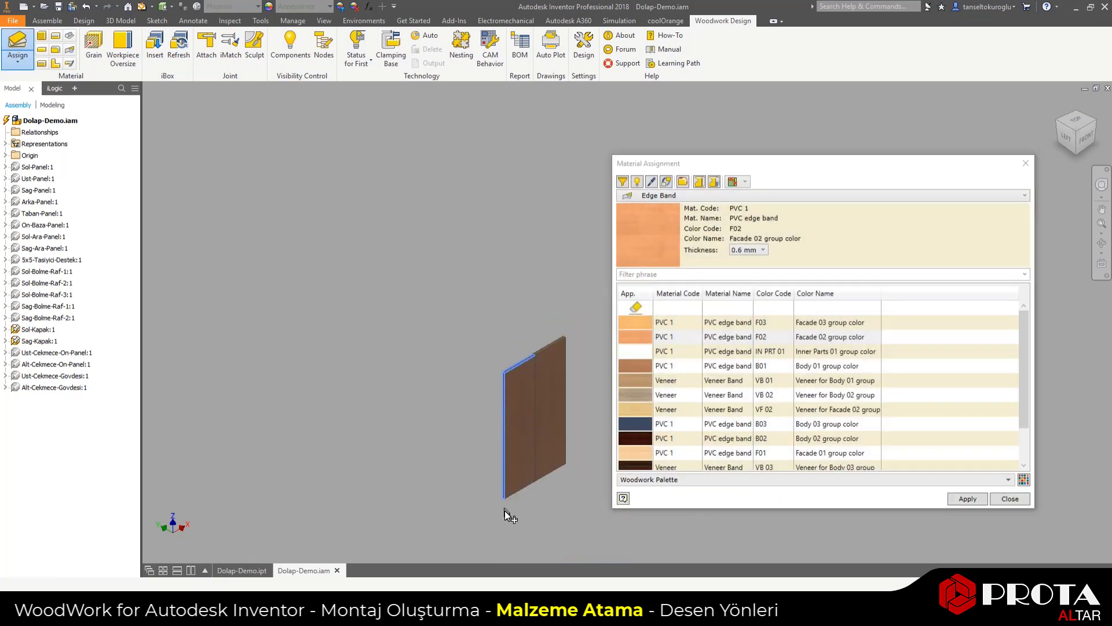
pyautogui.scroll(-2, 507, 510)
pyautogui.click(518, 475)
pyautogui.click(546, 444)
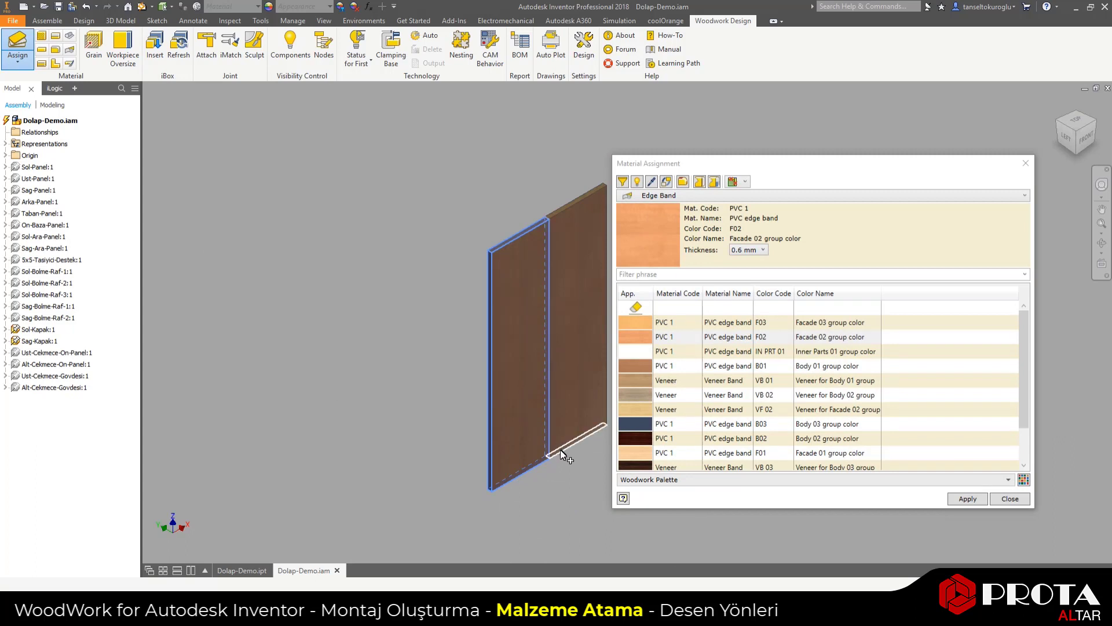
pyautogui.scroll(2, 561, 454)
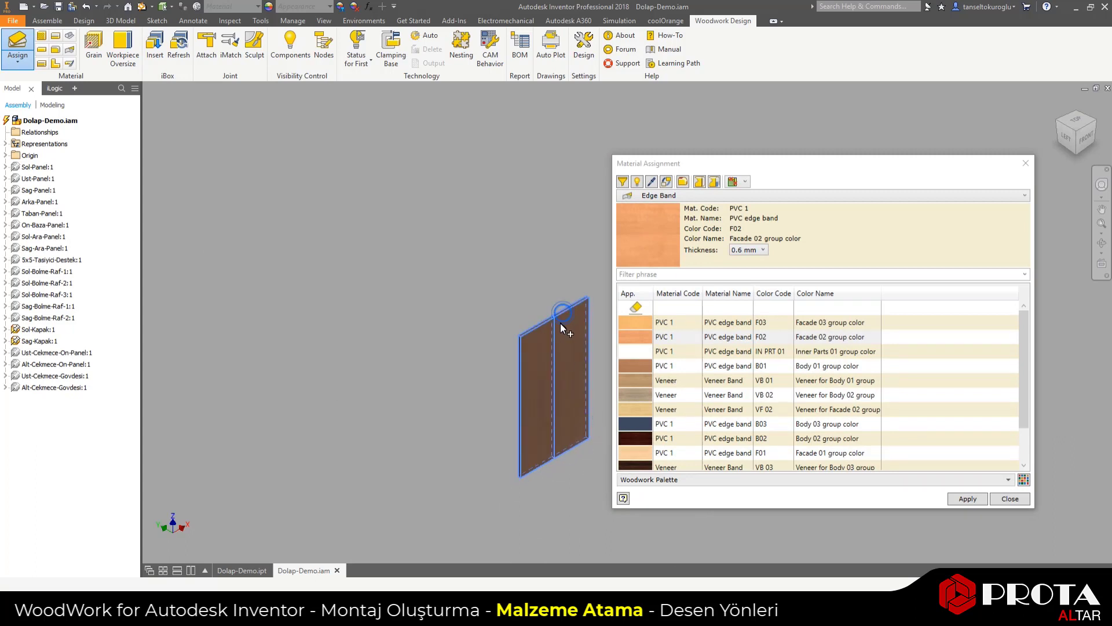
pyautogui.click(966, 498)
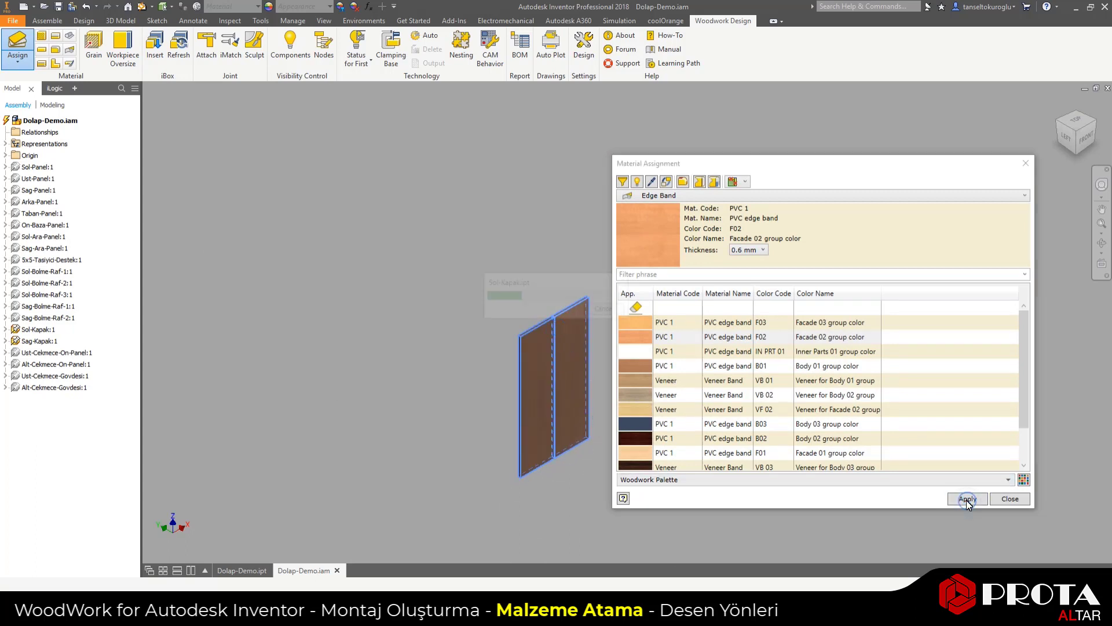
pyautogui.click(1010, 498)
# Undo the door isolation and isolate the two drawer fronts, Ust-Cekmece-On-Panel and Alt-Cekmece-On-Panel
pyautogui.rightClick(794, 289)
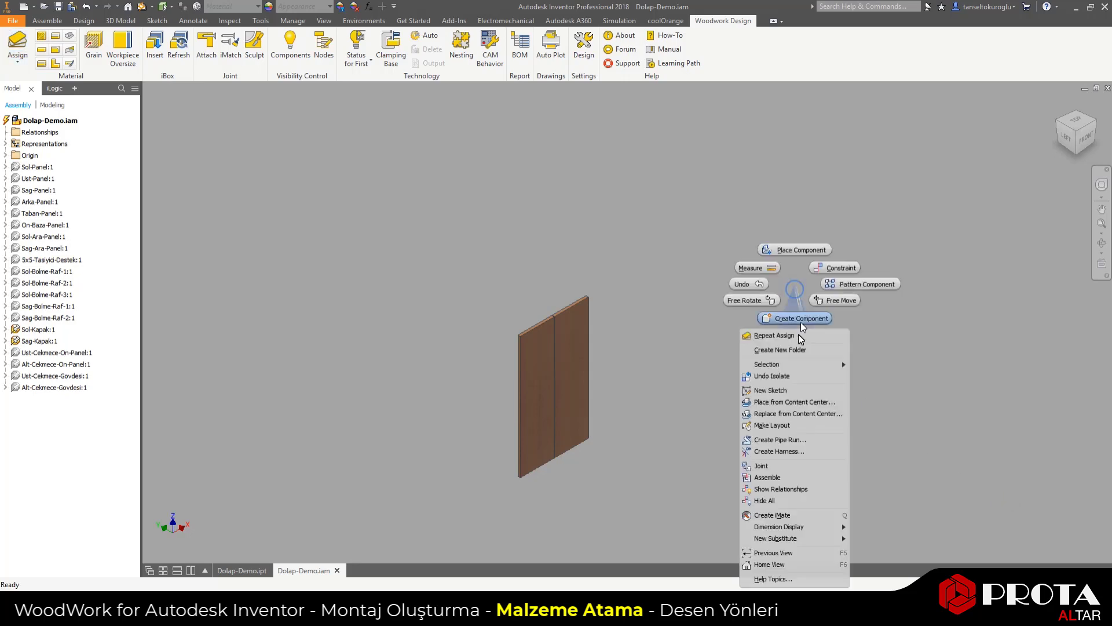
pyautogui.click(771, 375)
pyautogui.click(632, 320)
pyautogui.keyDown('ctrl'); pyautogui.click(623, 363); pyautogui.keyUp('ctrl')
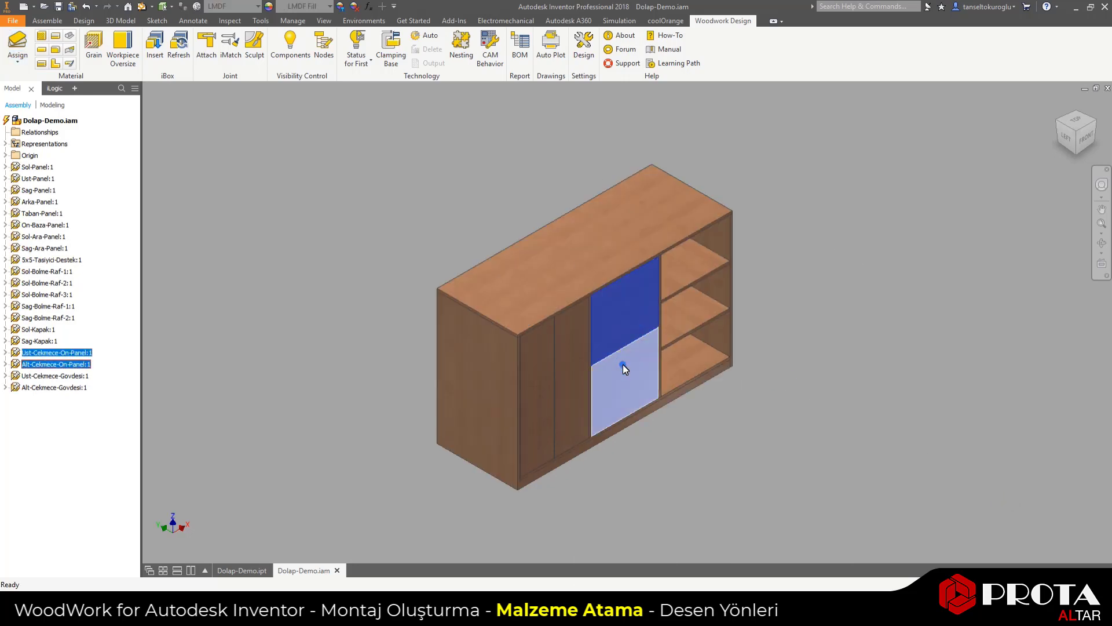
pyautogui.rightClick(623, 364)
pyautogui.click(617, 353)
# Assign the PVC 1 F02 edge band, 0.6 mm thick, to all edges of both isolated drawer fronts
pyautogui.click(17, 45)
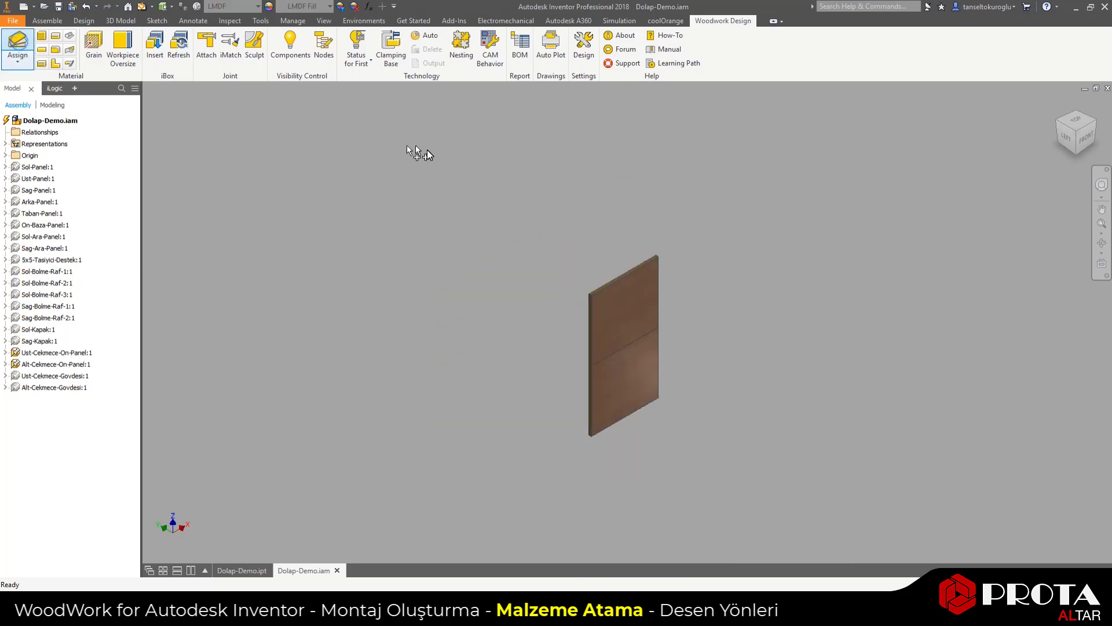
pyautogui.moveTo(699, 164); pyautogui.dragTo(850, 147)
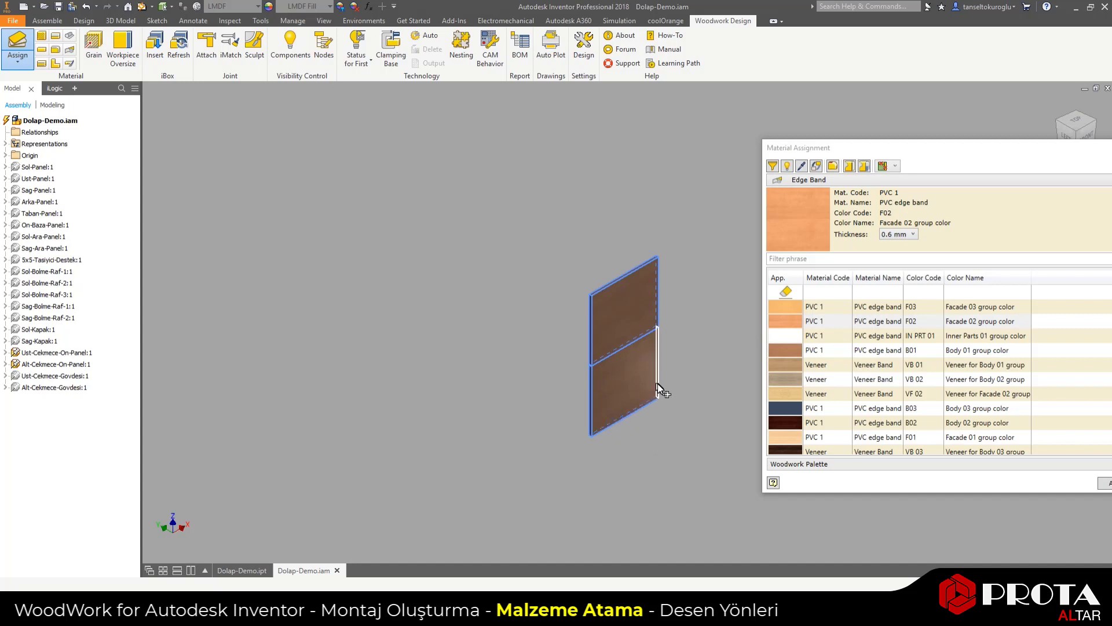
pyautogui.click(622, 351)
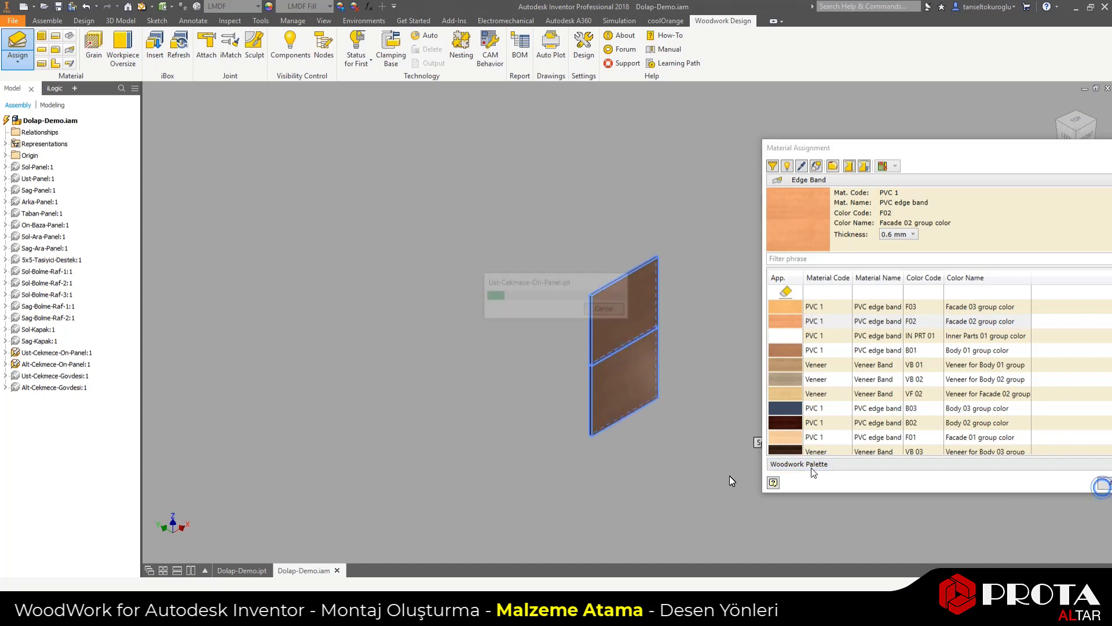
pyautogui.scroll(-4, 568, 379)
pyautogui.scroll(-4, 660, 346)
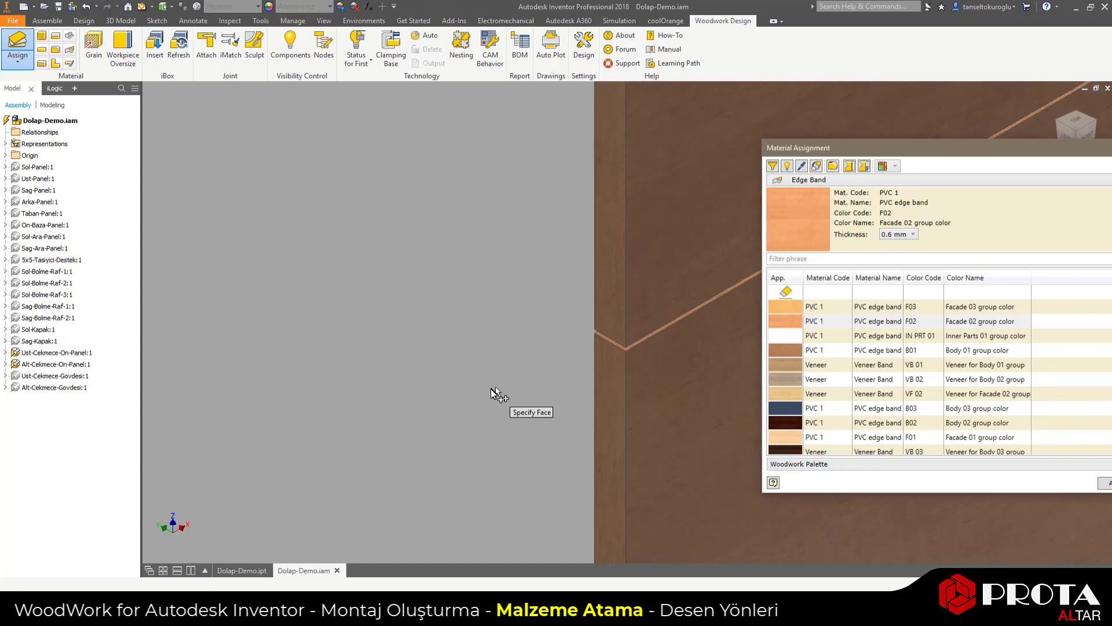
pyautogui.scroll(2, 491, 388)
pyautogui.scroll(-4, 579, 319)
pyautogui.scroll(8, 579, 320)
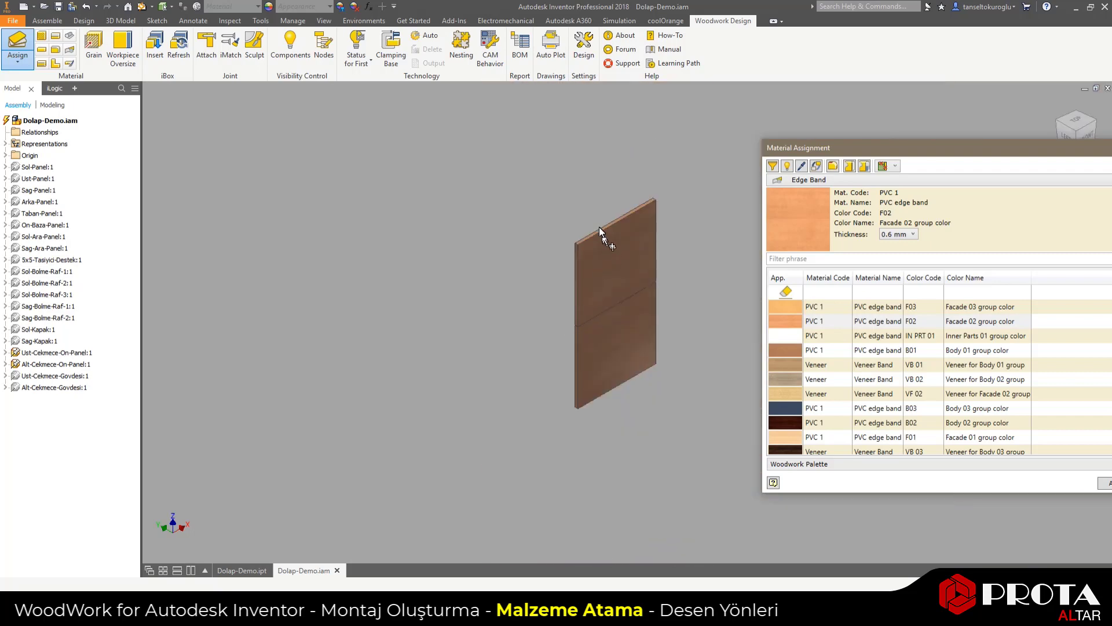
pyautogui.scroll(-6, 596, 218)
pyautogui.scroll(5, 595, 217)
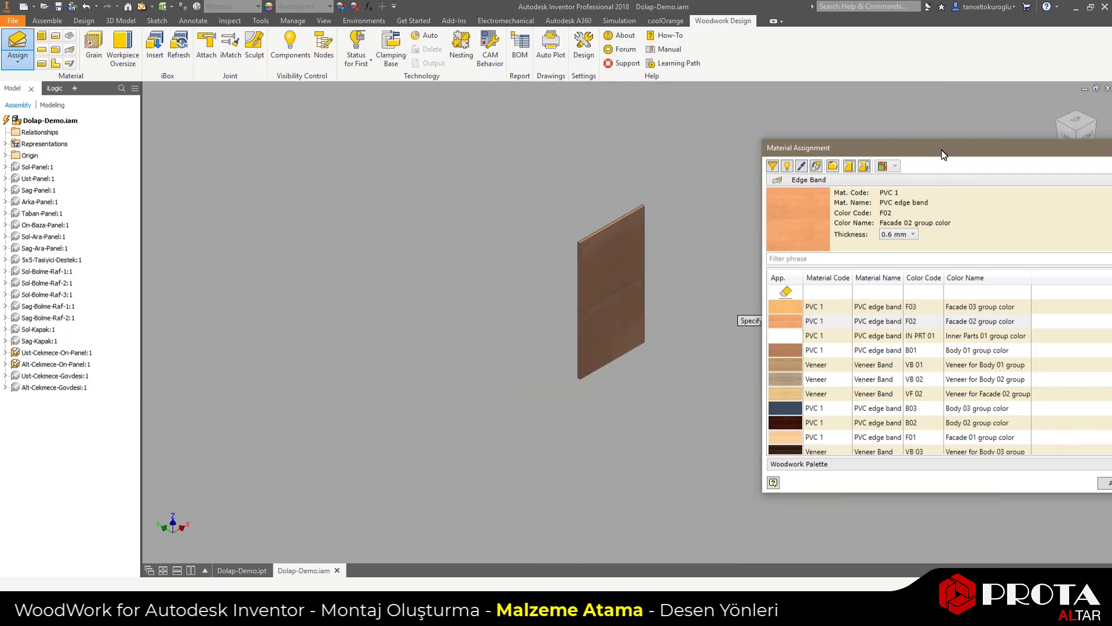
# Finish the material assignment and undo the isolation of the drawer fronts
pyautogui.moveTo(941, 150); pyautogui.dragTo(773, 207)
pyautogui.click(993, 539)
pyautogui.scroll(-3, 905, 170)
pyautogui.rightClick(753, 232)
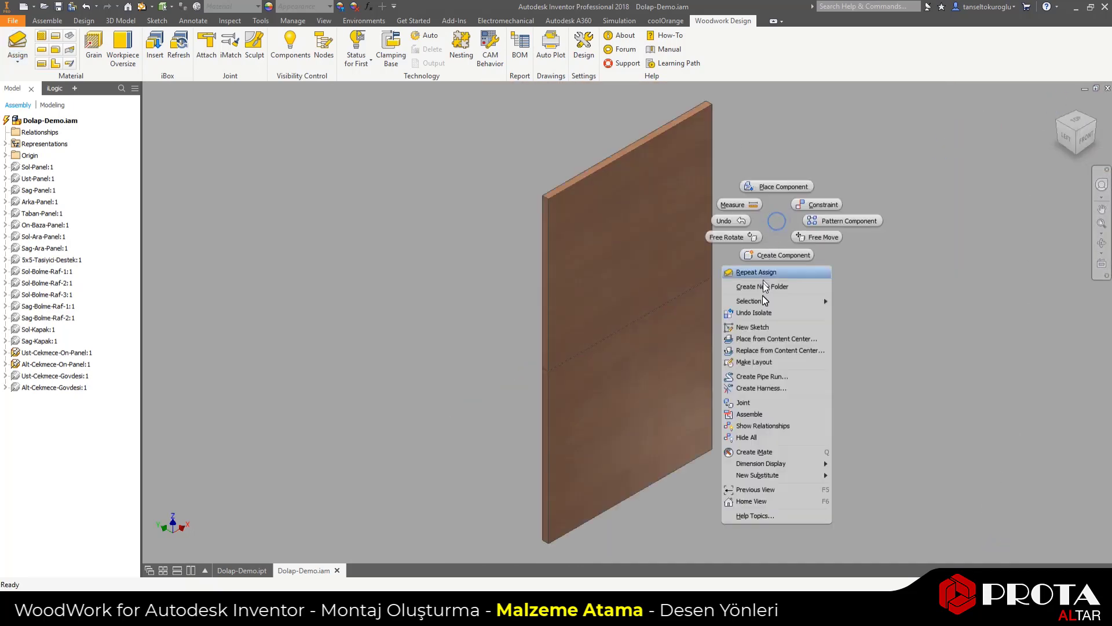
pyautogui.click(766, 318)
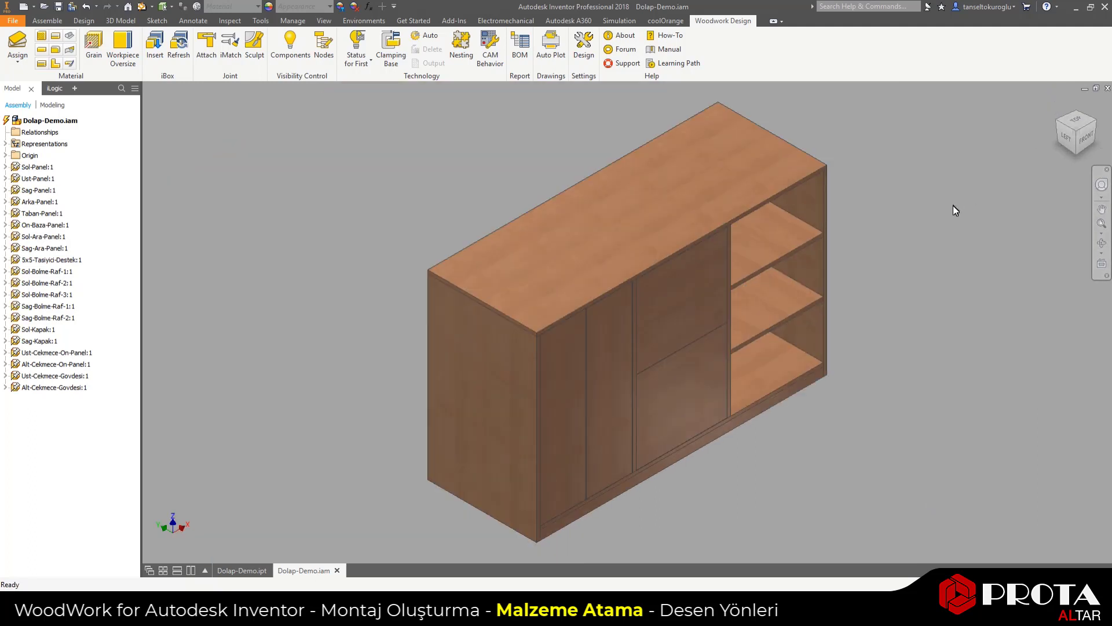
# From the front view, set the fill grain of Ust-Cekmece-On-Panel and Alt-Cekmece-On-Panel parallel to their vertical edges
pyautogui.click(1085, 138)
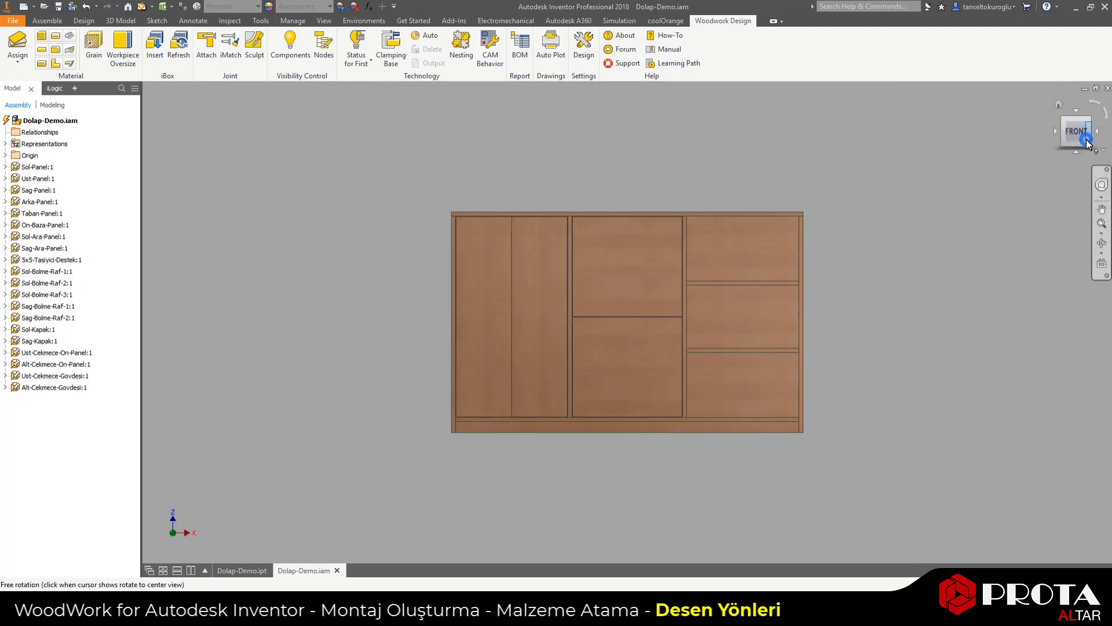
pyautogui.click(1101, 223)
pyautogui.click(94, 45)
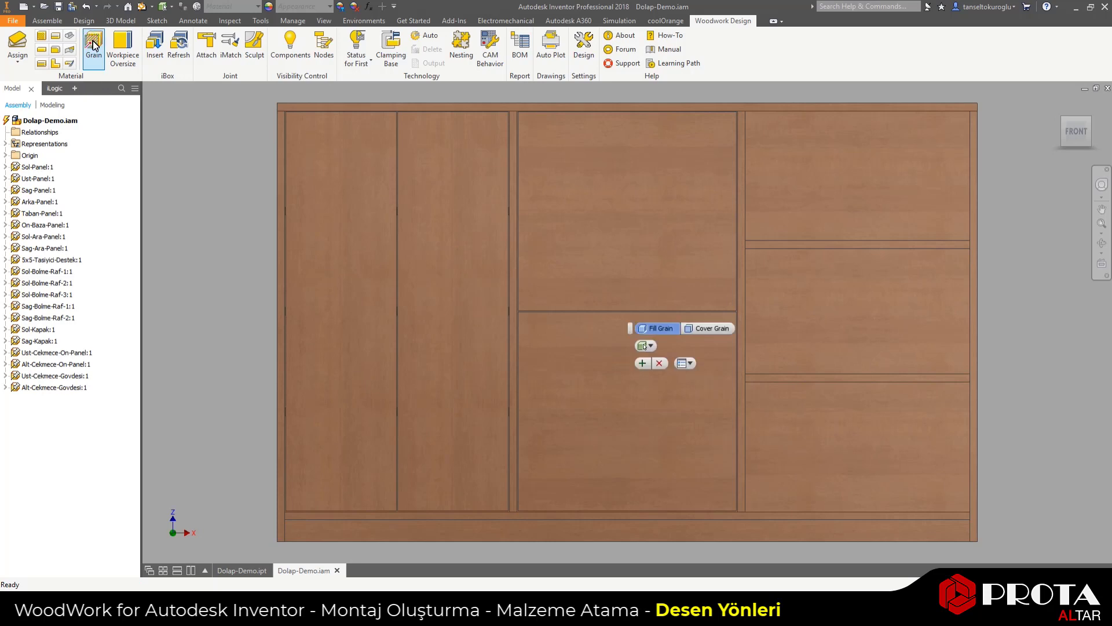
pyautogui.click(623, 238)
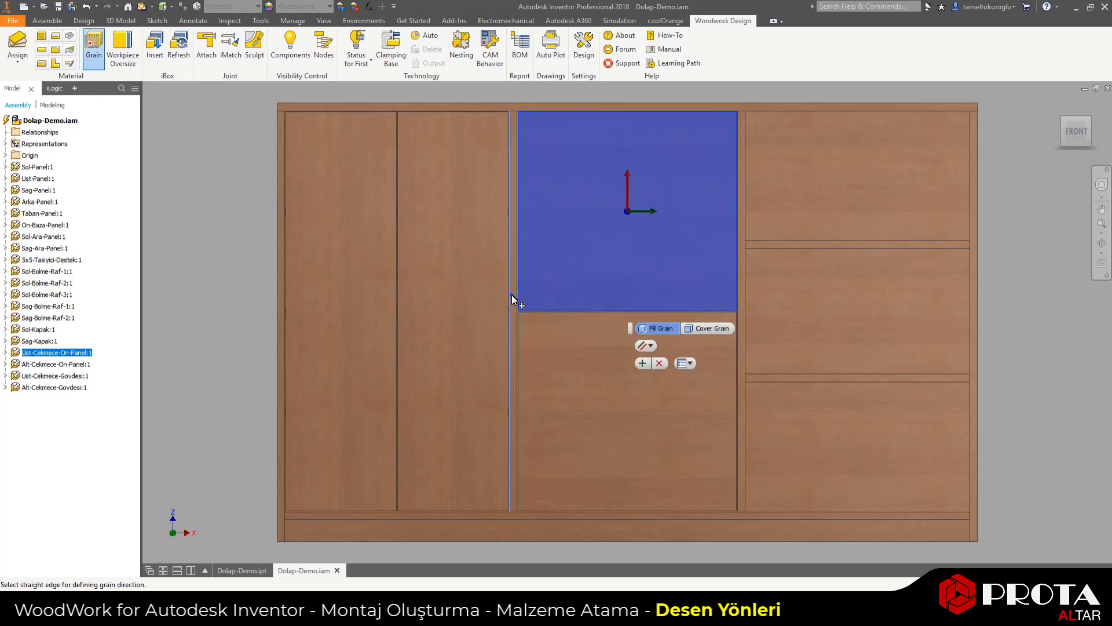
pyautogui.click(642, 362)
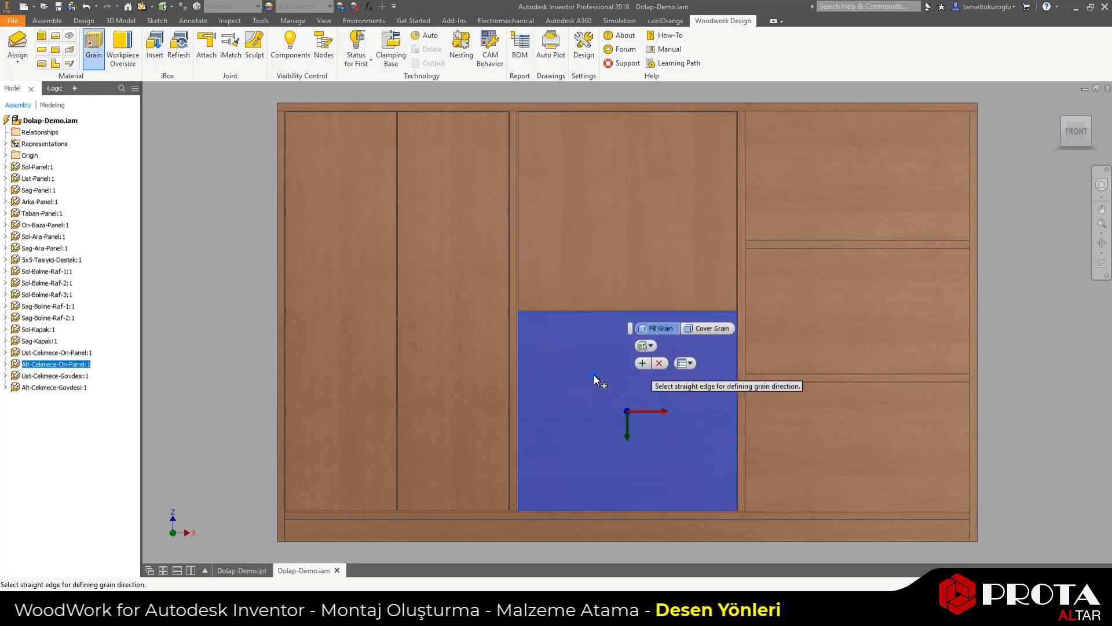
pyautogui.click(521, 375)
pyautogui.click(641, 364)
# Define the fill grain direction of the back panel, Arka-Panel, and the front base panel, On-Baza-Panel, and end the Grain command
pyautogui.click(810, 329)
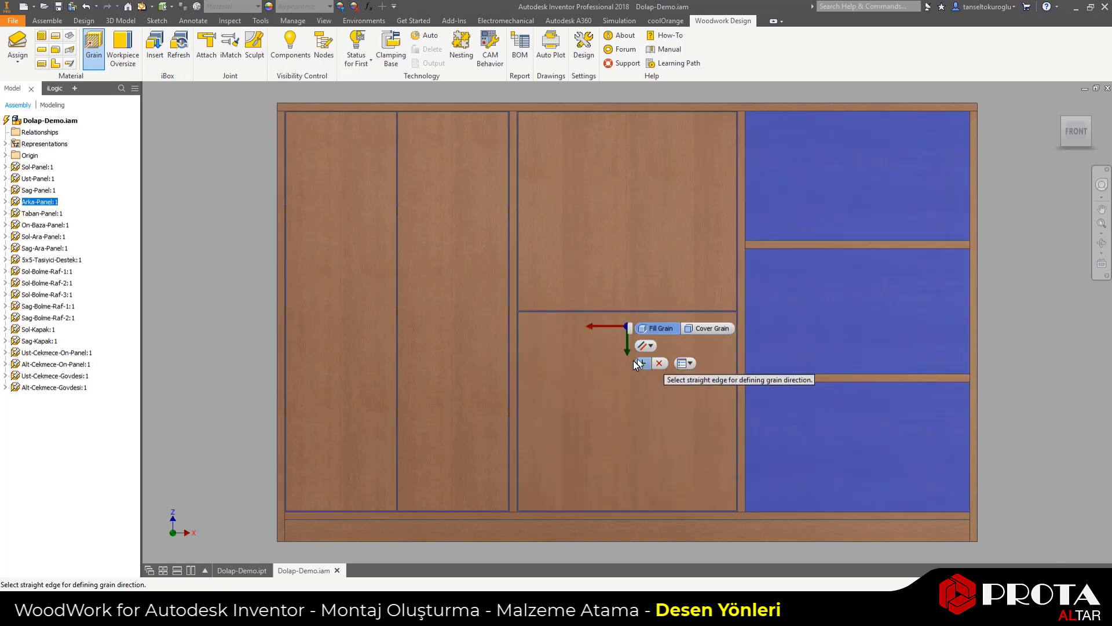
pyautogui.click(556, 526)
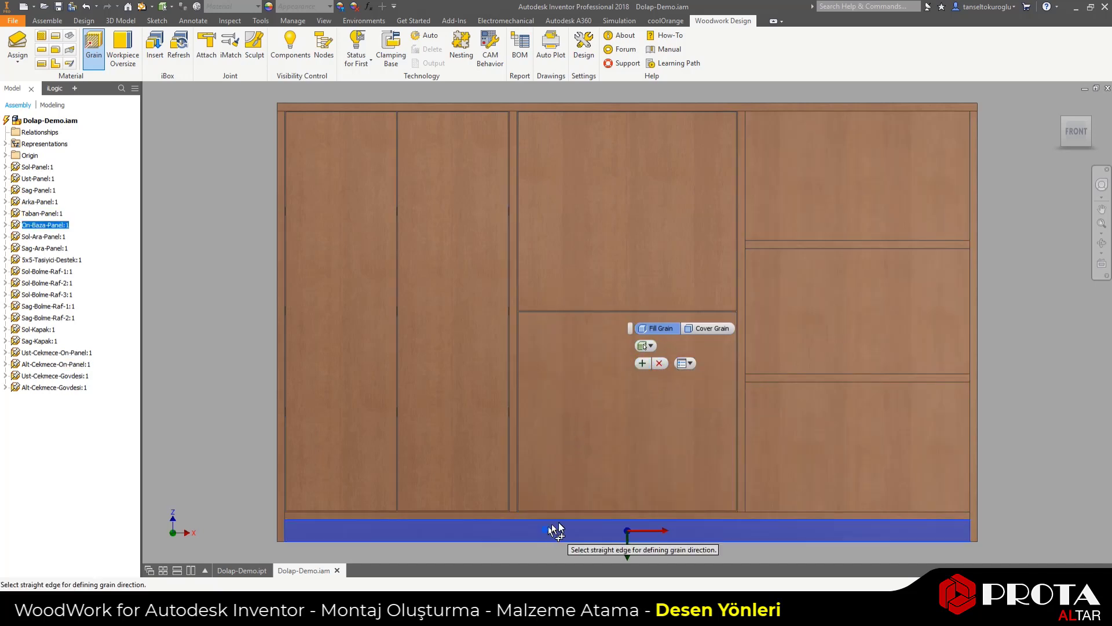
pyautogui.click(643, 365)
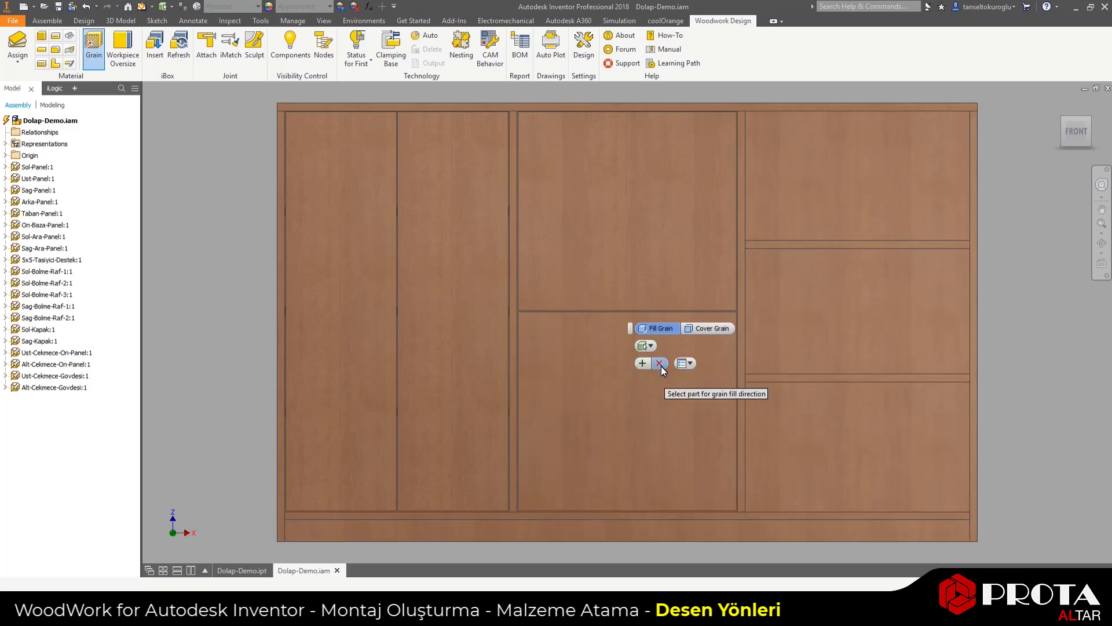
pyautogui.click(659, 364)
# Set the fill grain of Sag-Bolme-Raf-1, Sag-Bolme-Raf-2 and Taban-Panel parallel to the cabinet's long front edges
pyautogui.click(1057, 106)
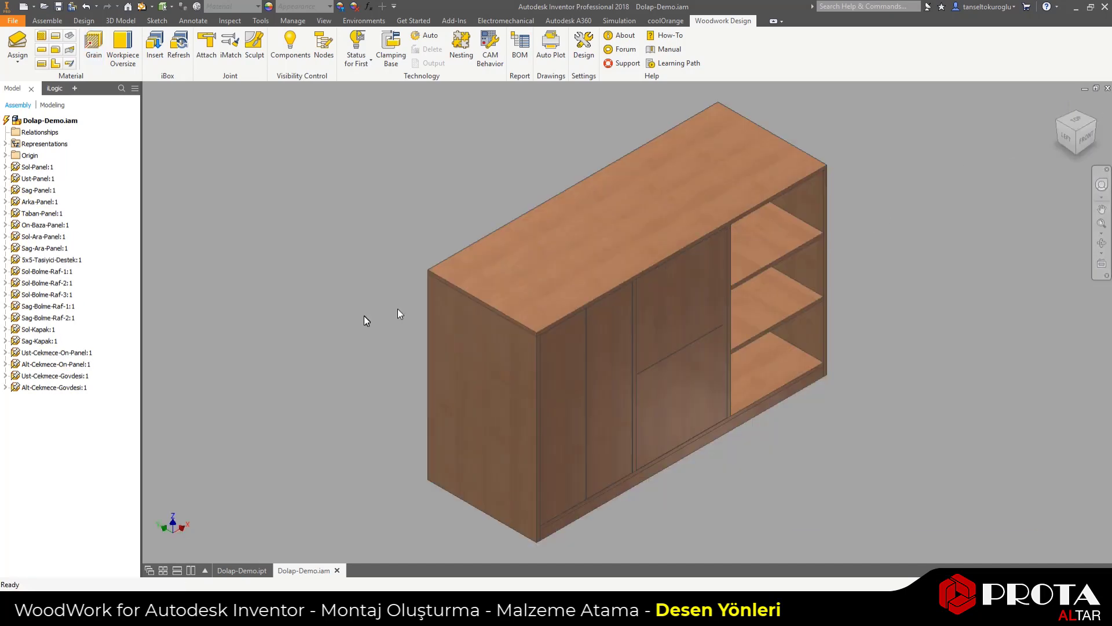
pyautogui.keyDown('shift'); pyautogui.moveTo(363, 317); pyautogui.dragTo(303, 340, button='middle'); pyautogui.keyUp('shift')
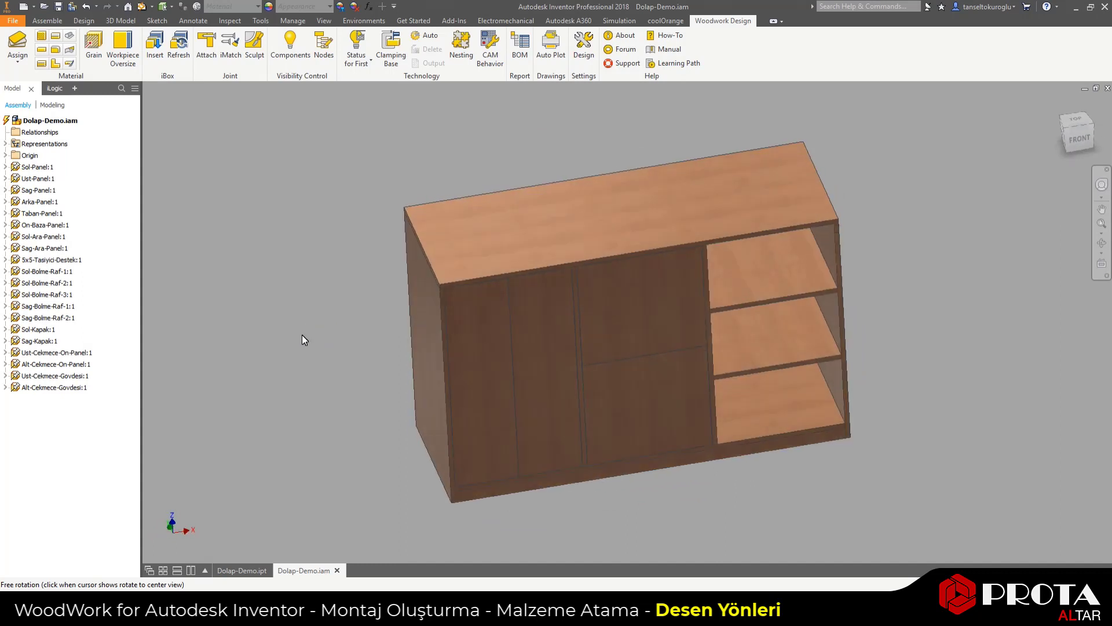
pyautogui.click(90, 50)
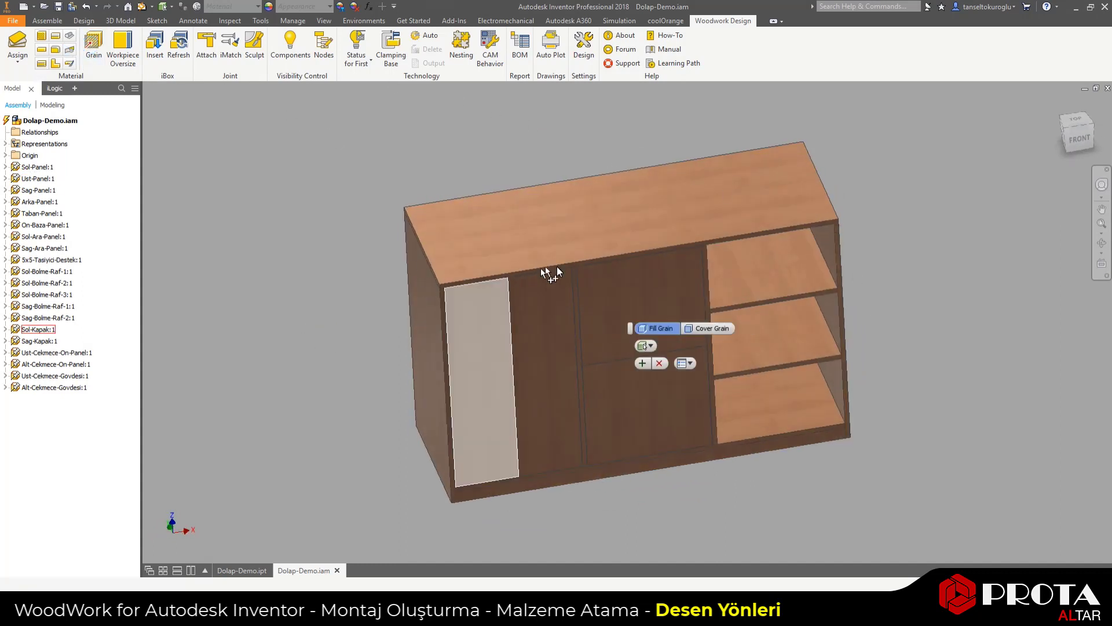
pyautogui.click(763, 258)
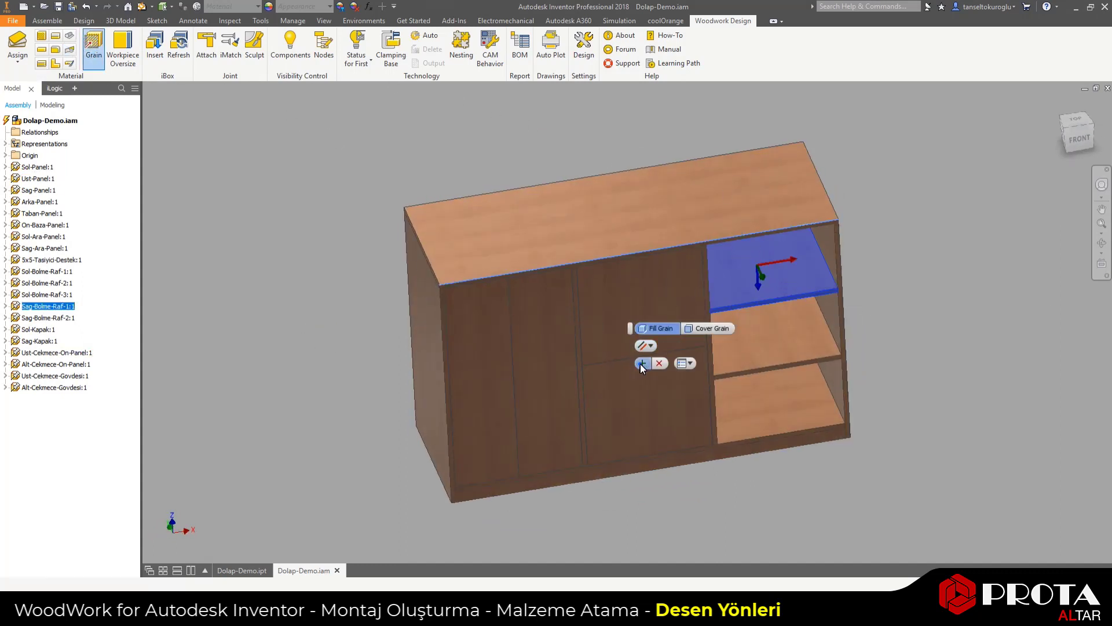
pyautogui.click(762, 342)
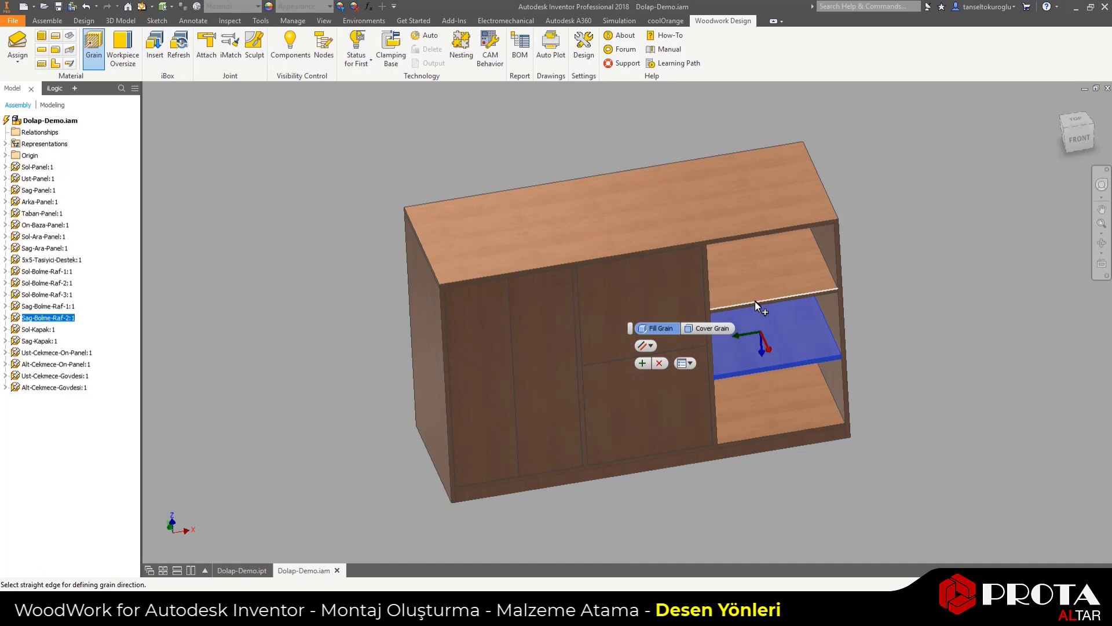
pyautogui.click(642, 364)
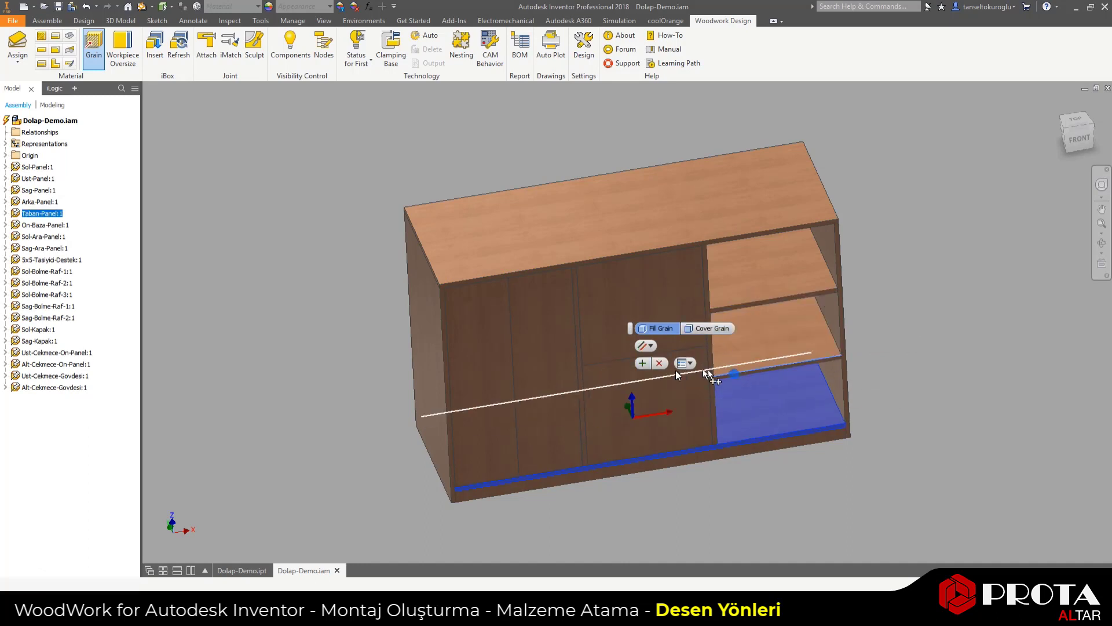
pyautogui.click(659, 363)
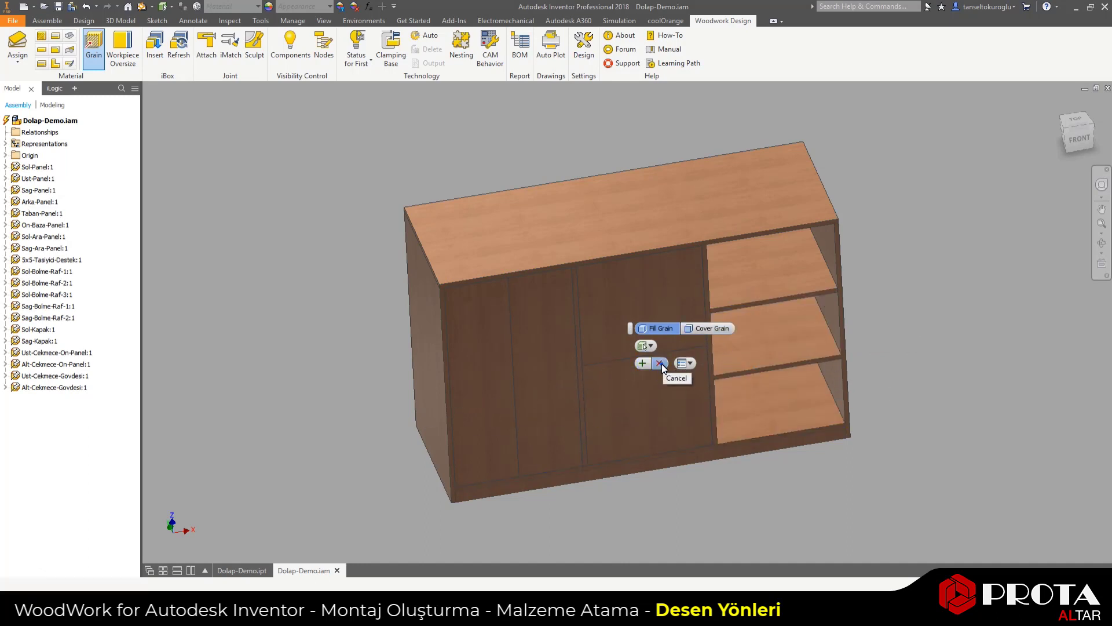
pyautogui.click(662, 364)
# Examine the grain directions on the open shelves and drawer fronts from below and above
pyautogui.keyDown('shift'); pyautogui.moveTo(898, 314); pyautogui.dragTo(887, 267, button='middle'); pyautogui.keyUp('shift')
pyautogui.scroll(-4, 825, 276)
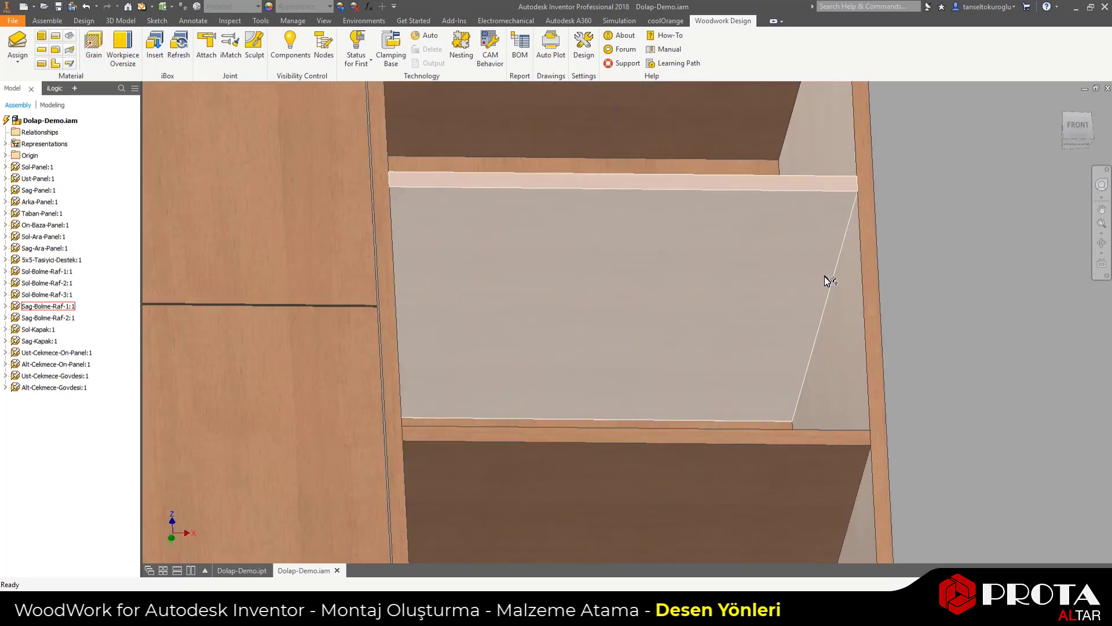
pyautogui.scroll(4, 958, 301)
pyautogui.keyDown('shift'); pyautogui.moveTo(958, 301); pyautogui.dragTo(985, 359, button='middle'); pyautogui.keyUp('shift')
pyautogui.scroll(-2, 1004, 318)
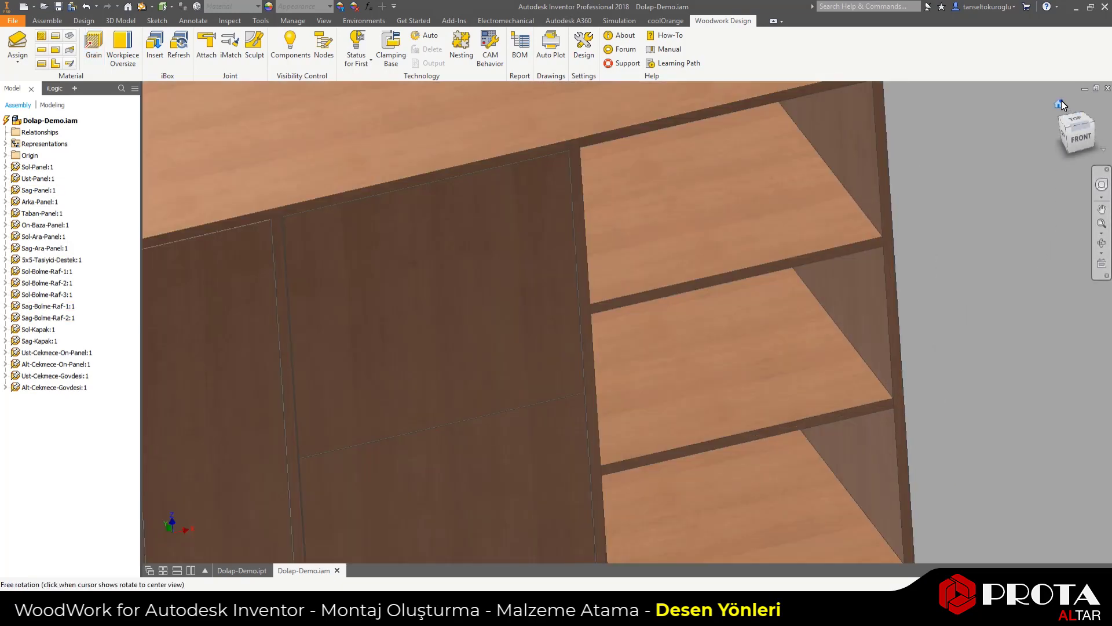